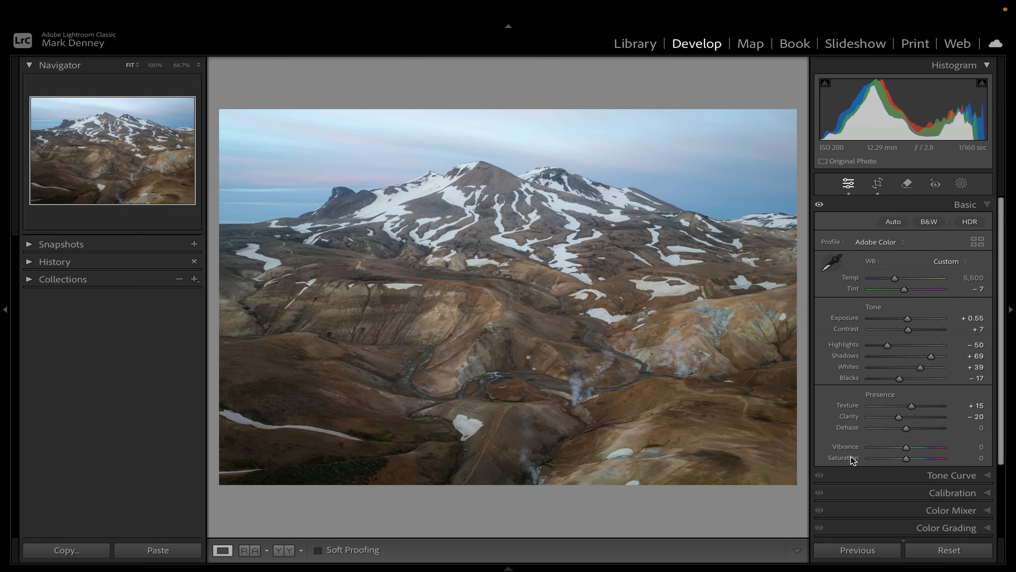
Create a new Select Sky mask on the mountain photo
click(988, 206)
click(962, 185)
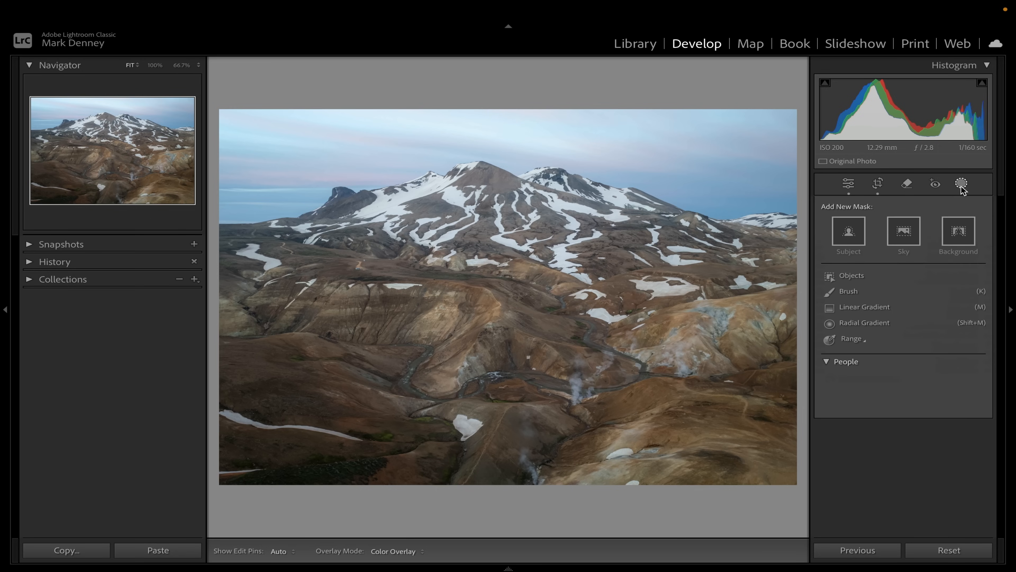
click(905, 232)
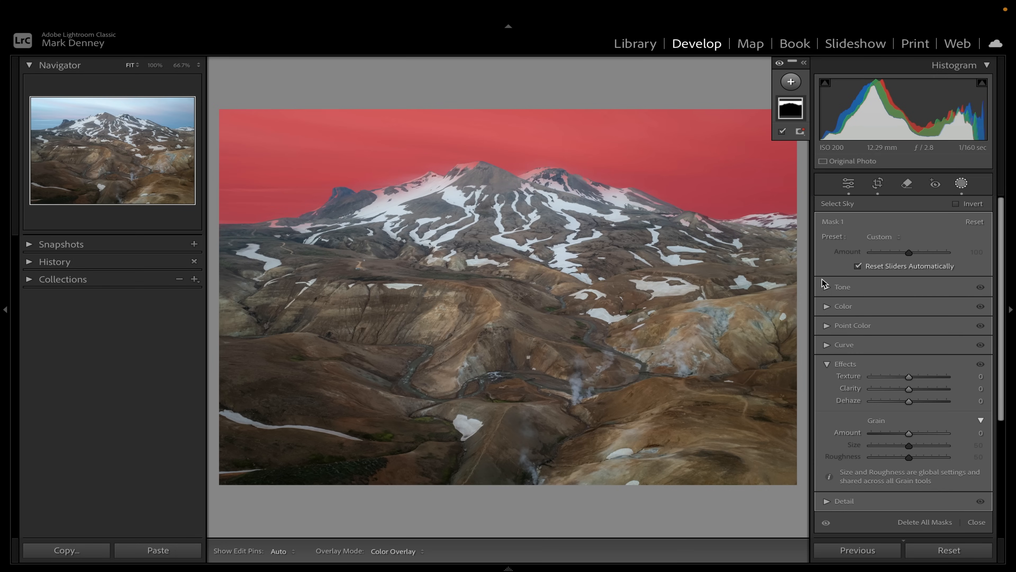
Adjust the sky mask to Exposure -0.66, Contrast 27, Highlights -29 and Clarity 30
click(826, 286)
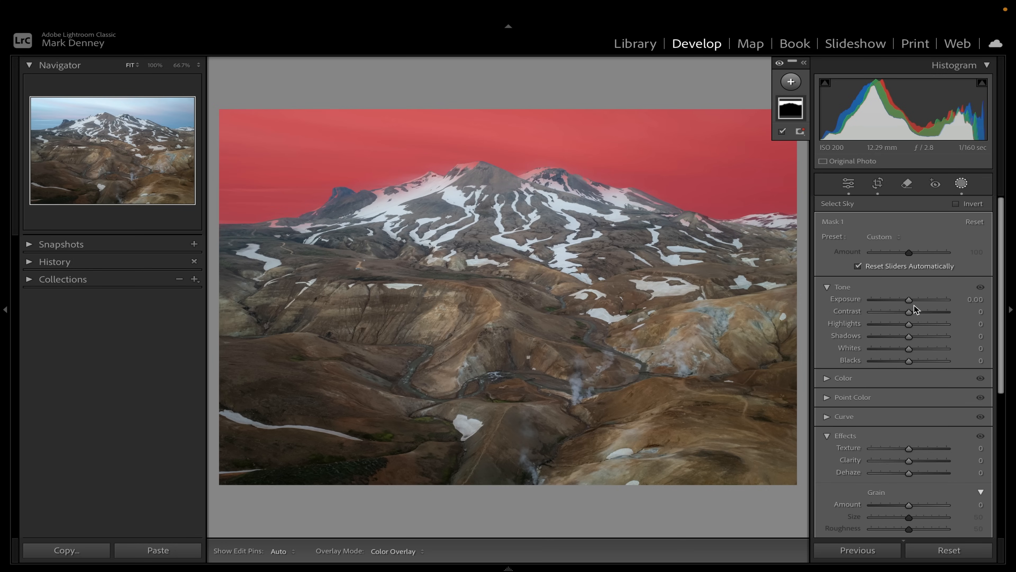
mouse_move(910, 300)
mouse_down()
mouse_move(887, 321)
mouse_move(921, 311)
mouse_up()
mouse_move(914, 462)
mouse_down()
mouse_move(947, 463)
mouse_move(923, 475)
mouse_up()
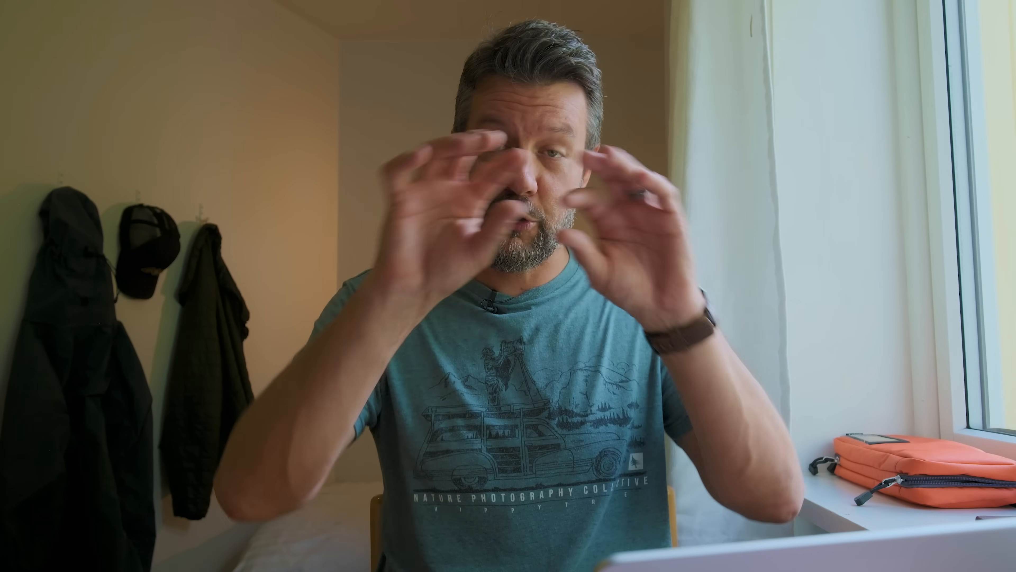
Warm and tint the sky mask by setting Tint to 35 and Temp to 9
scroll(868, 486, down, 1)
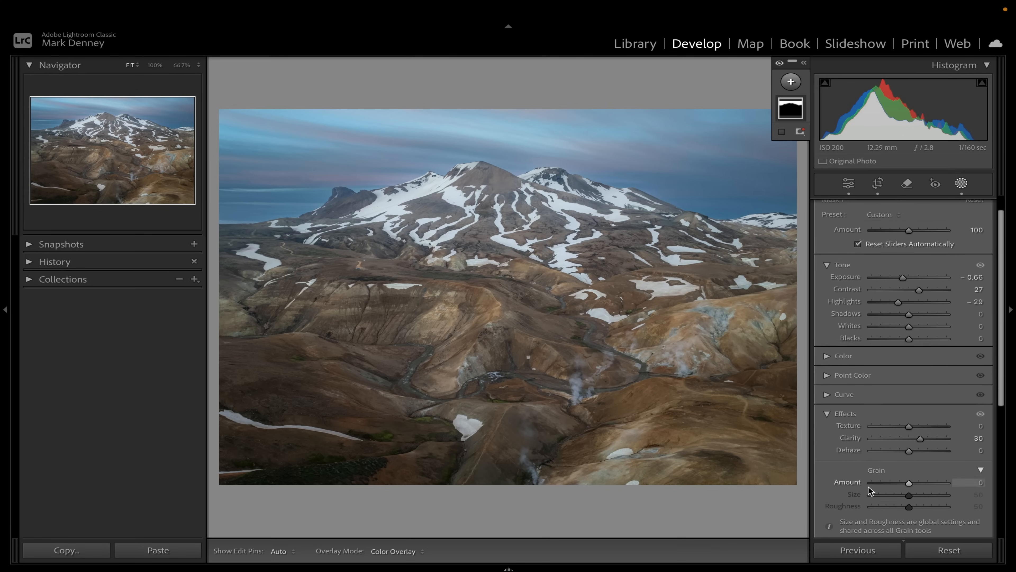
scroll(869, 485, down, 2)
click(826, 307)
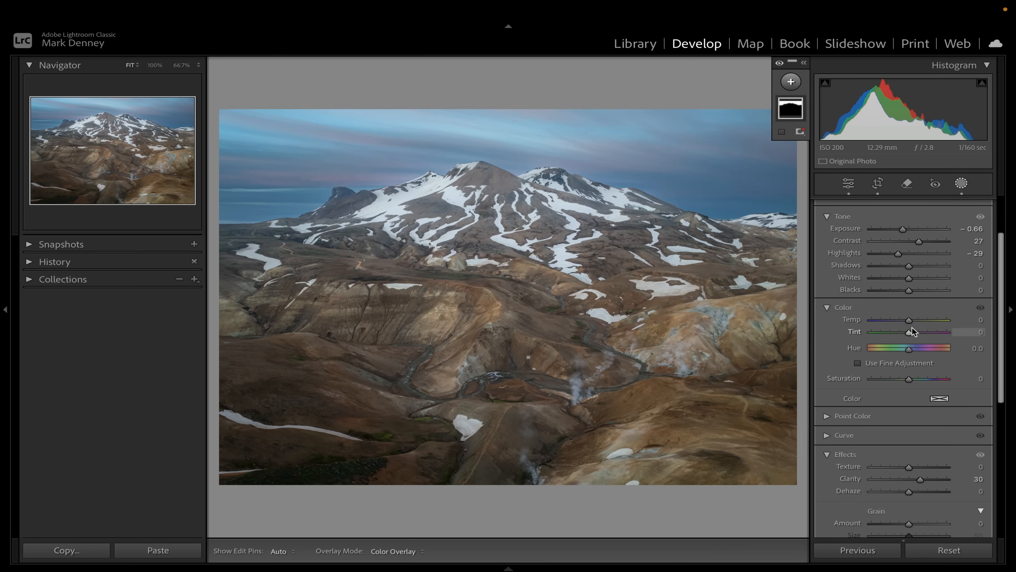
drag(910, 331, 914, 331)
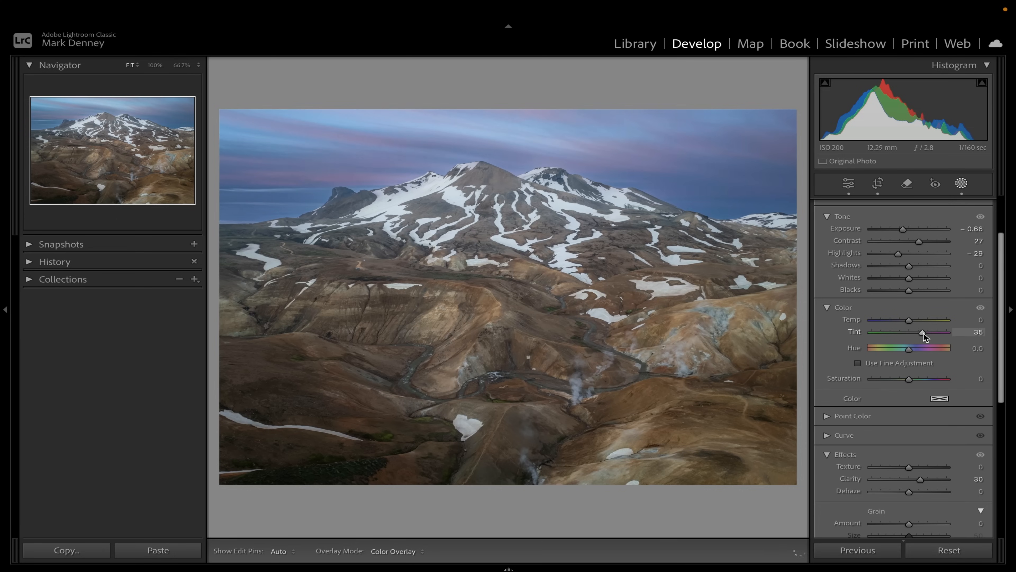
drag(923, 332, 923, 333)
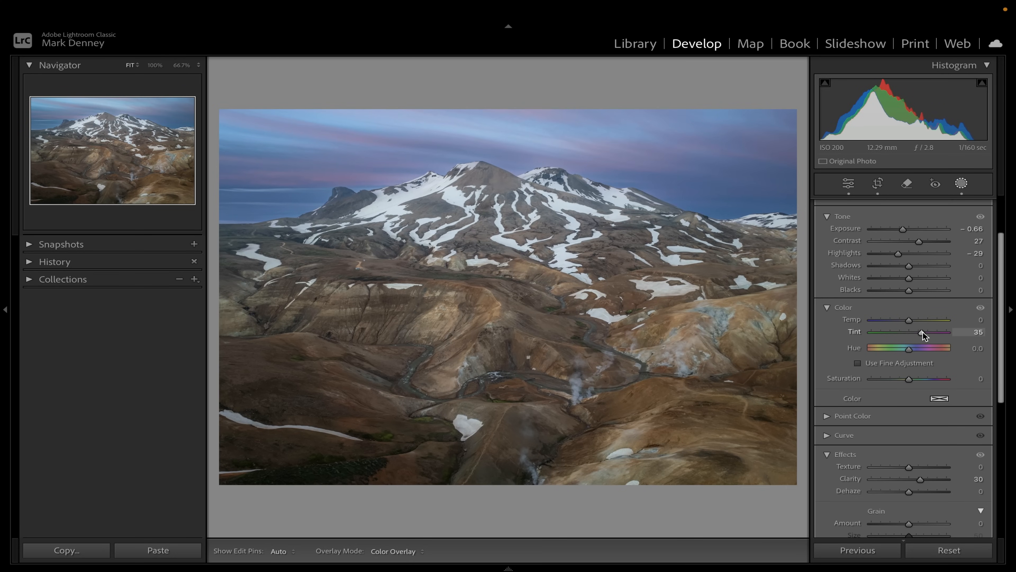
drag(910, 318, 914, 319)
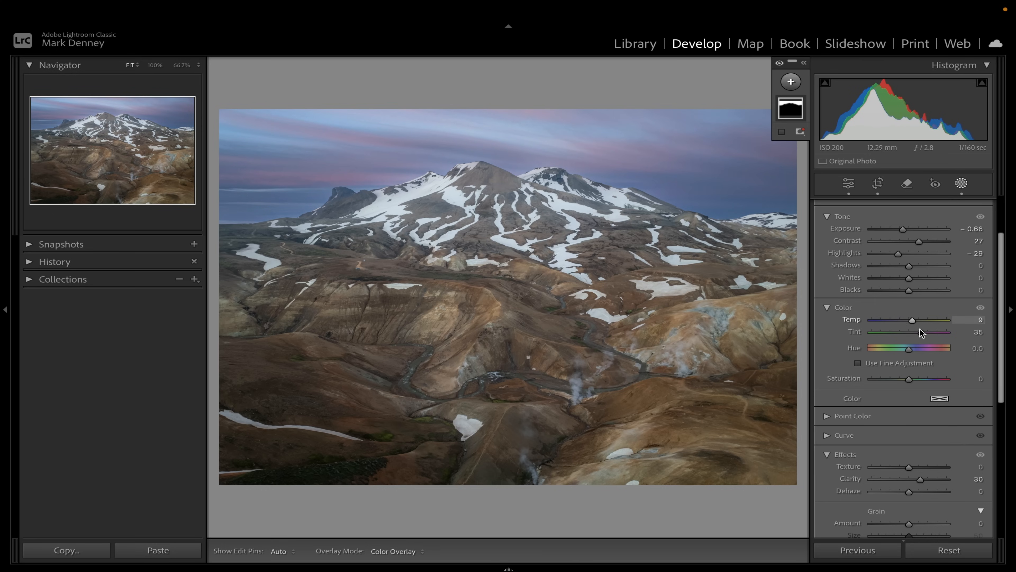
Add a linear gradient mask from the top edge down to the peaks and set its exposure to -0.58
scroll(917, 331, up, 3)
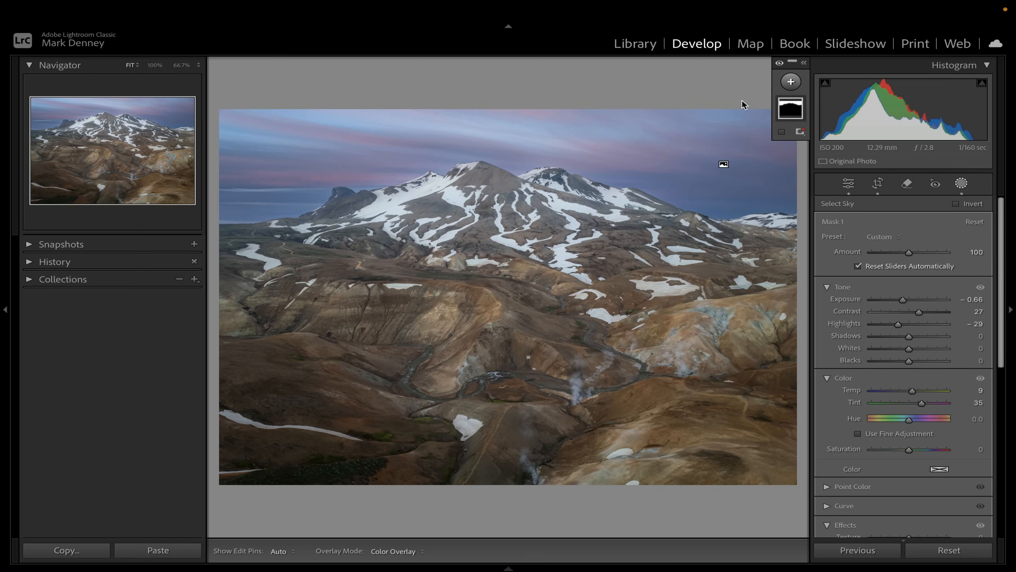
click(792, 82)
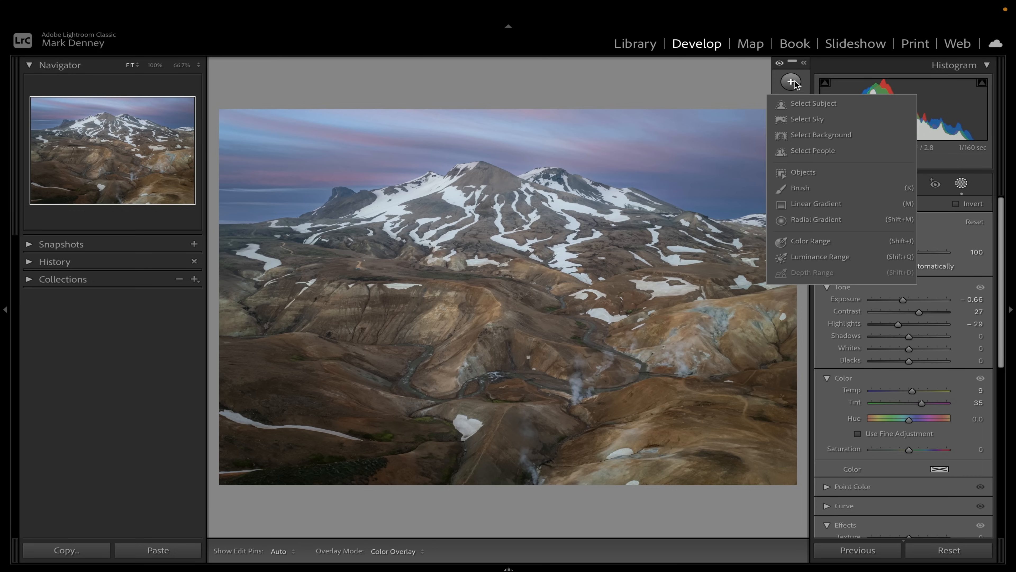
click(805, 205)
drag(506, 109, 506, 179)
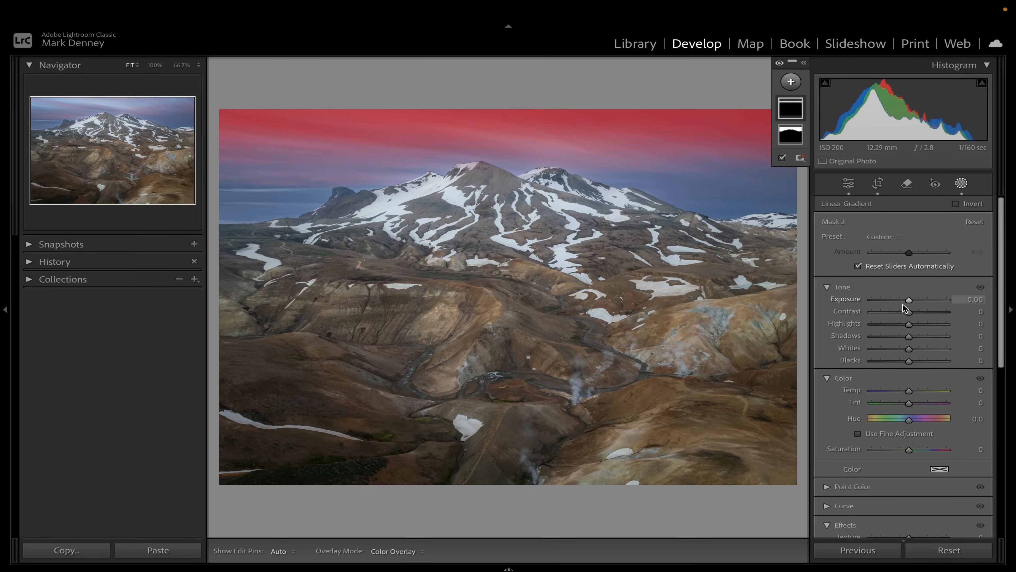
drag(907, 301, 901, 300)
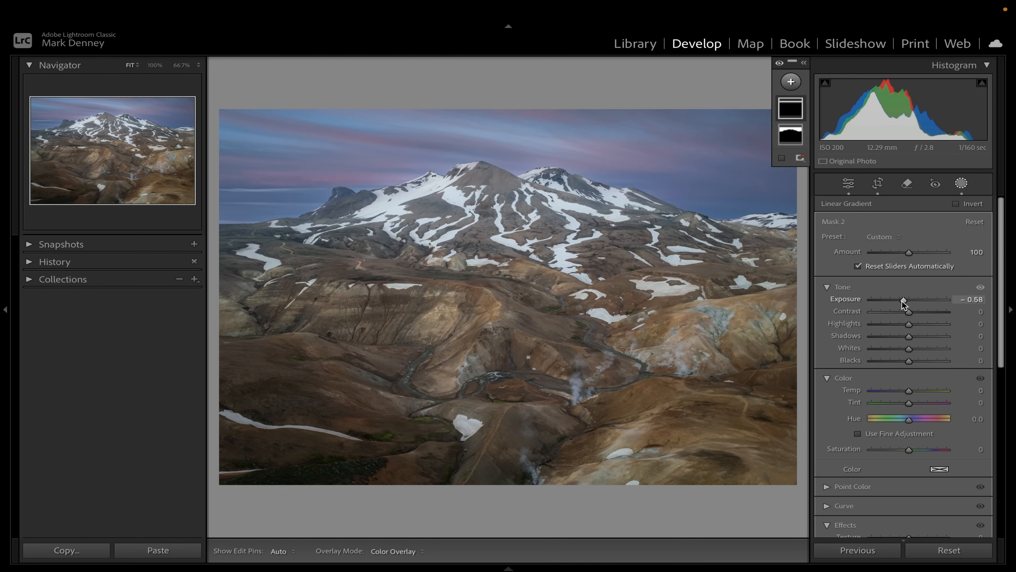
Toggle the gradient mask's visibility to compare the image with and without it
click(804, 63)
click(801, 109)
click(801, 109)
click(801, 108)
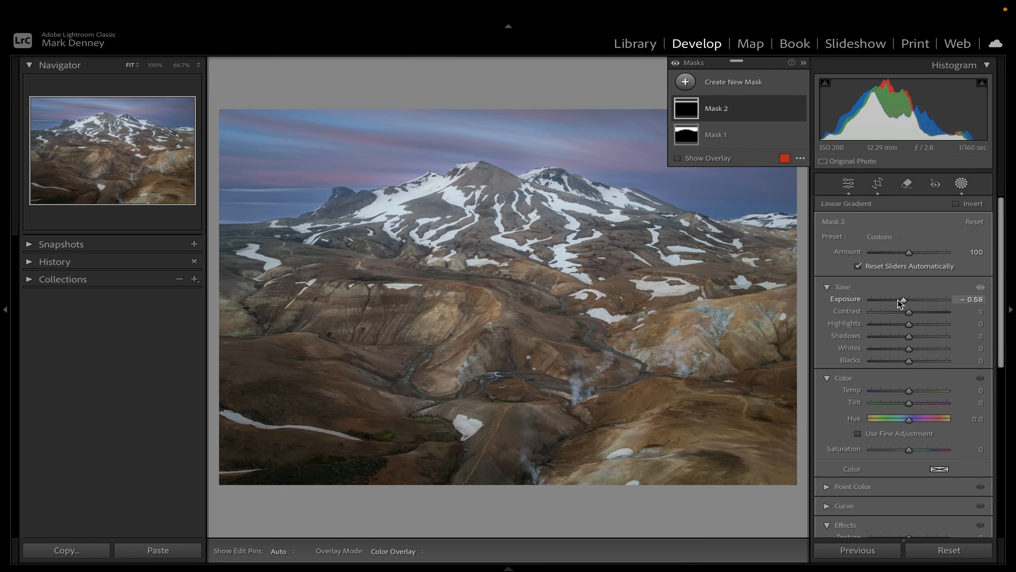
Set the gradient mask's exposure to -0.68 and toggle it on and off to compare
drag(903, 300, 903, 300)
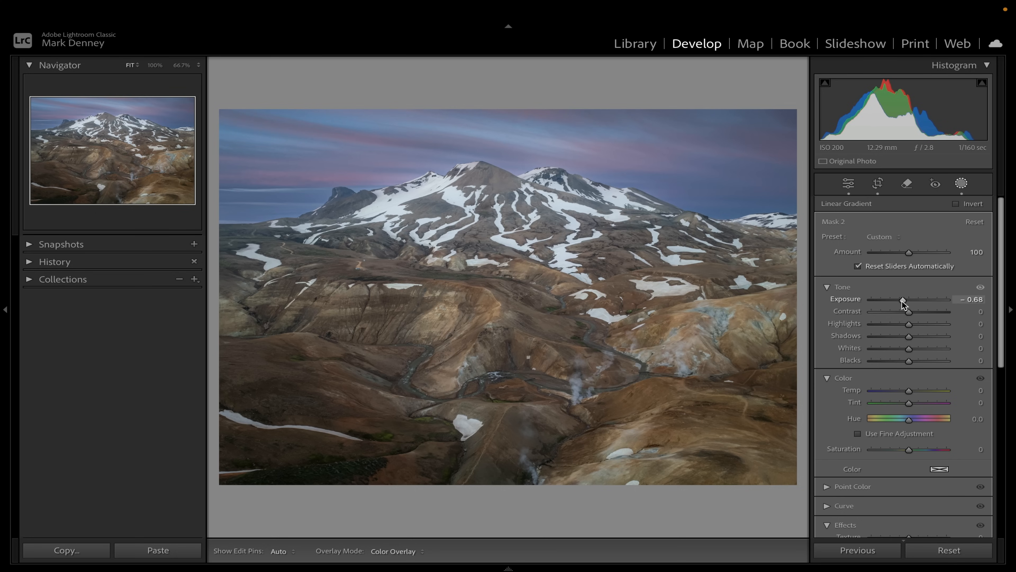
drag(902, 300, 902, 300)
click(799, 109)
click(799, 109)
click(799, 109)
click(799, 108)
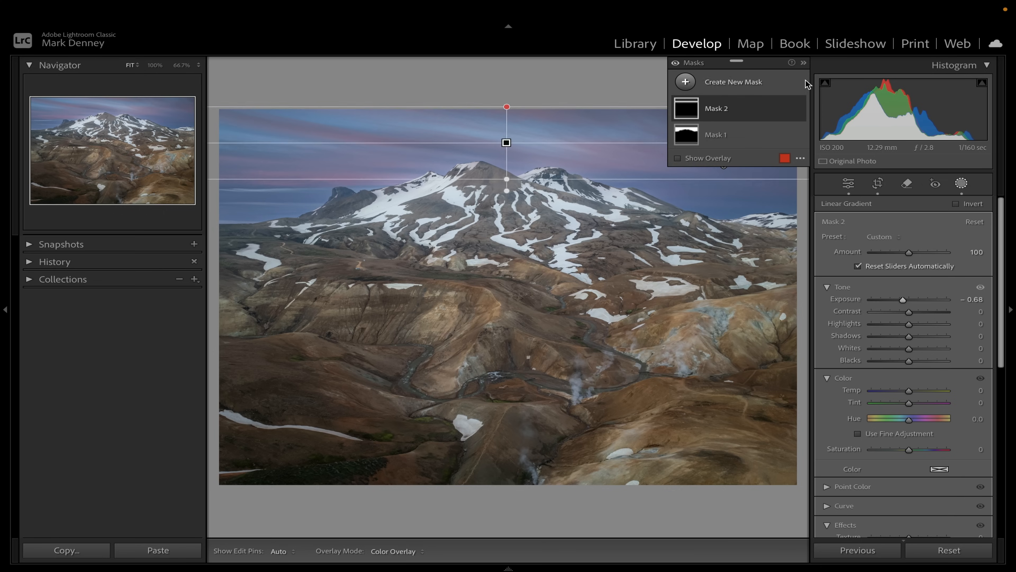
click(803, 62)
click(962, 184)
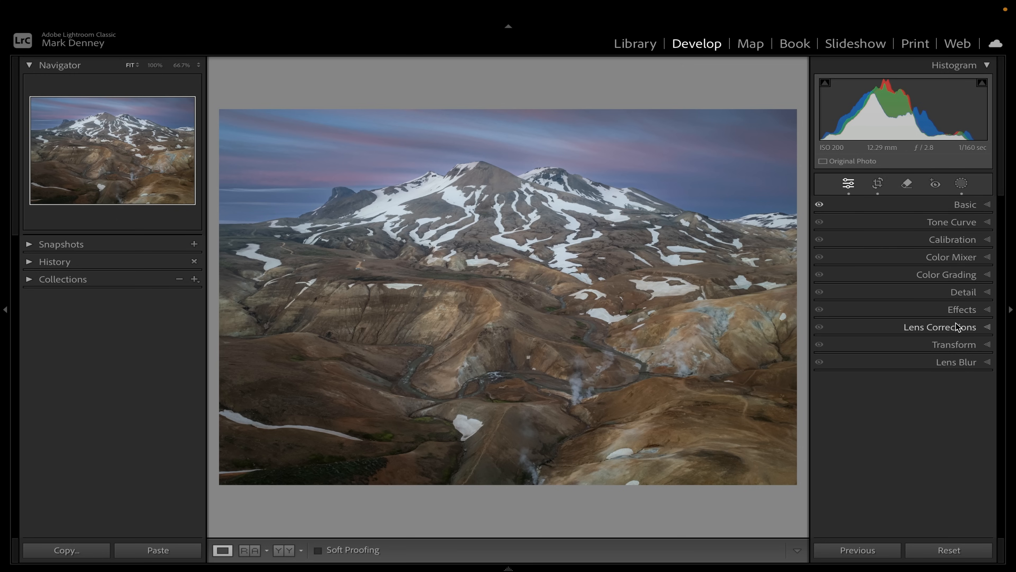
click(964, 310)
drag(905, 349, 899, 349)
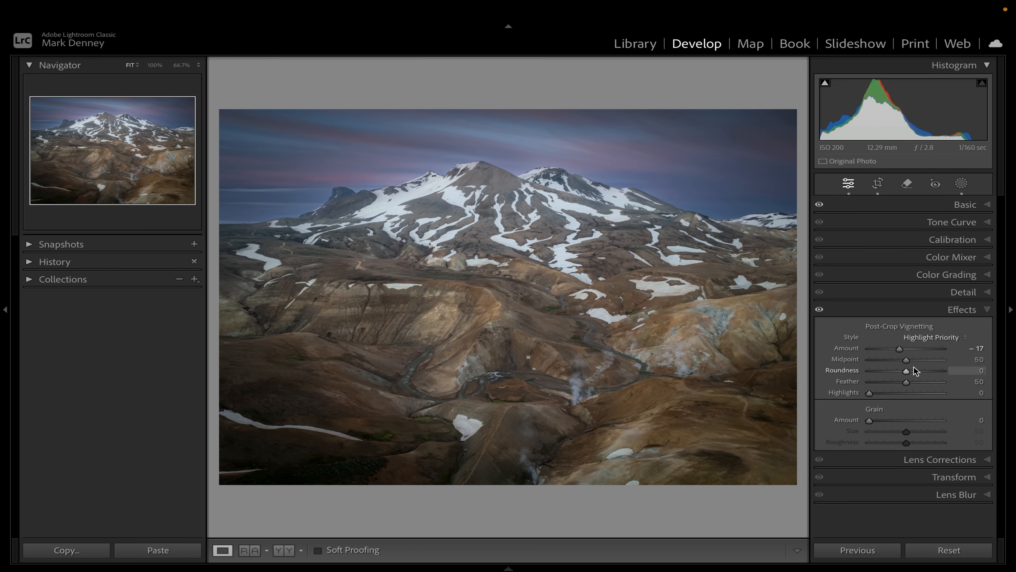
double_click(900, 349)
click(972, 310)
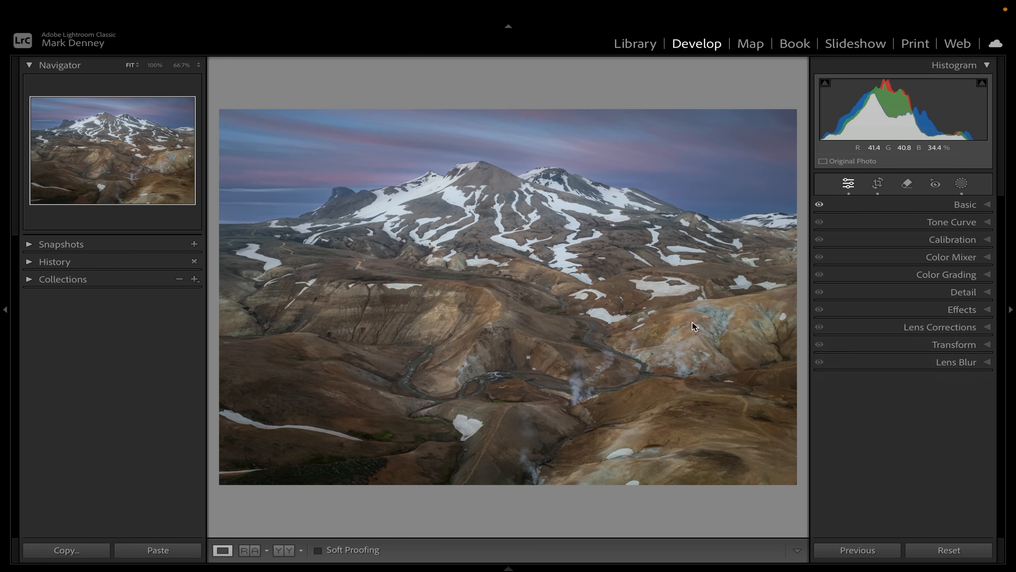
Add an inverted radial gradient mask centred on the mountain, covering the whole photo
click(511, 277)
click(511, 277)
key(super+minus)
key(super+minus)
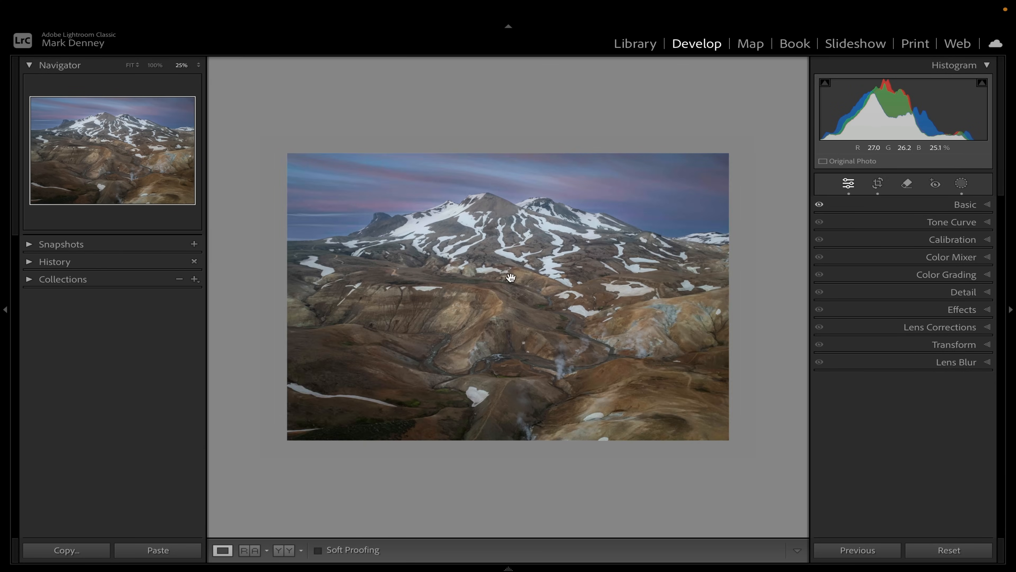
click(960, 184)
click(791, 82)
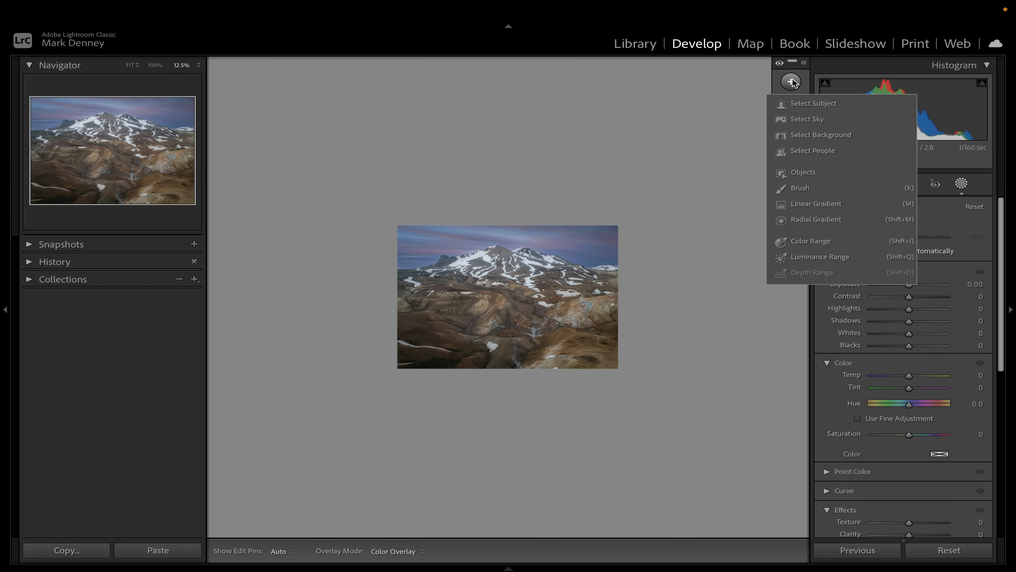
click(817, 218)
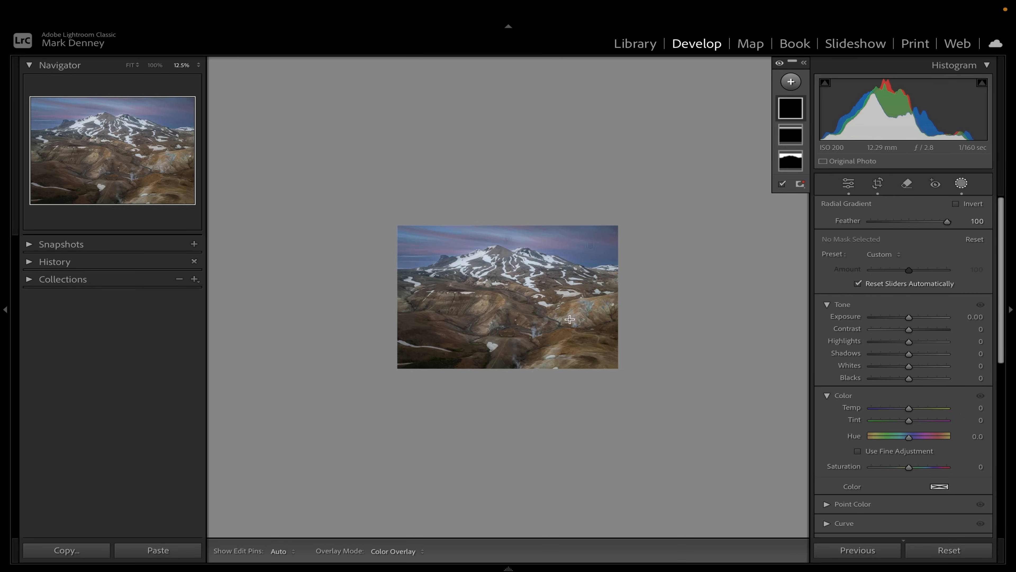
drag(503, 295, 645, 400)
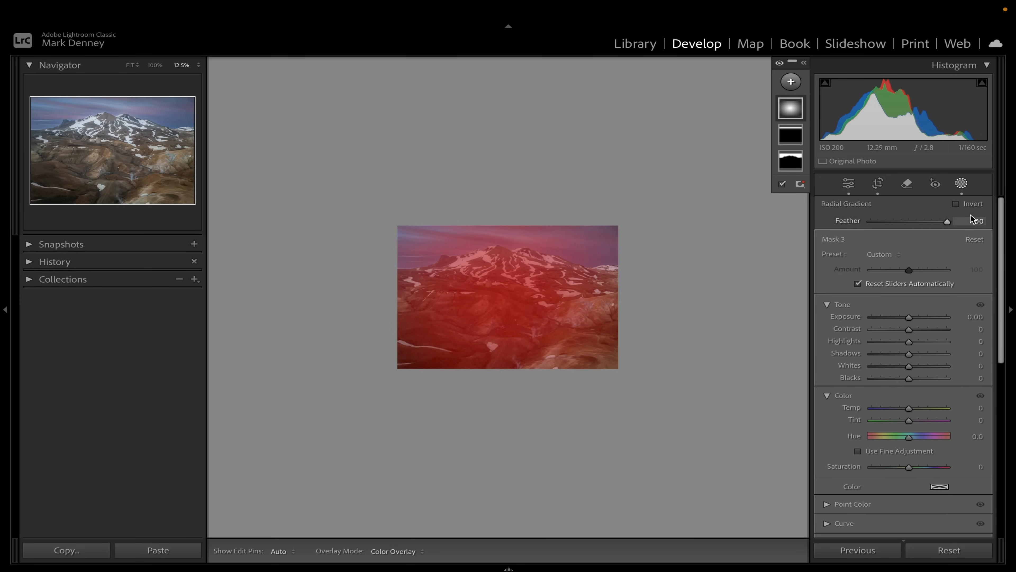
click(956, 203)
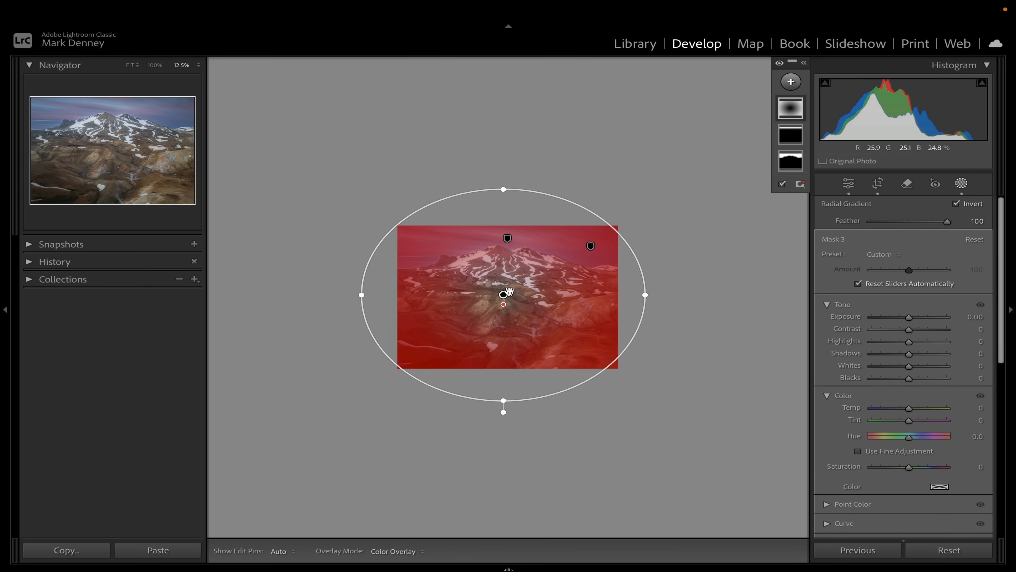
Enlarge the radial gradient's ellipse beyond the image edges and set its feather to 74
drag(504, 300, 503, 299)
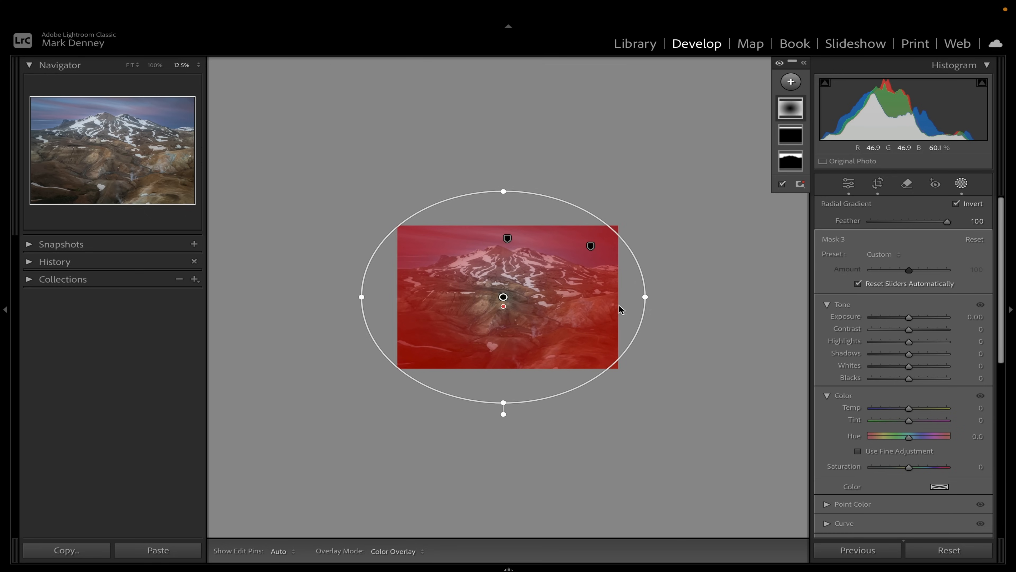
drag(645, 296, 665, 297)
drag(504, 188, 504, 165)
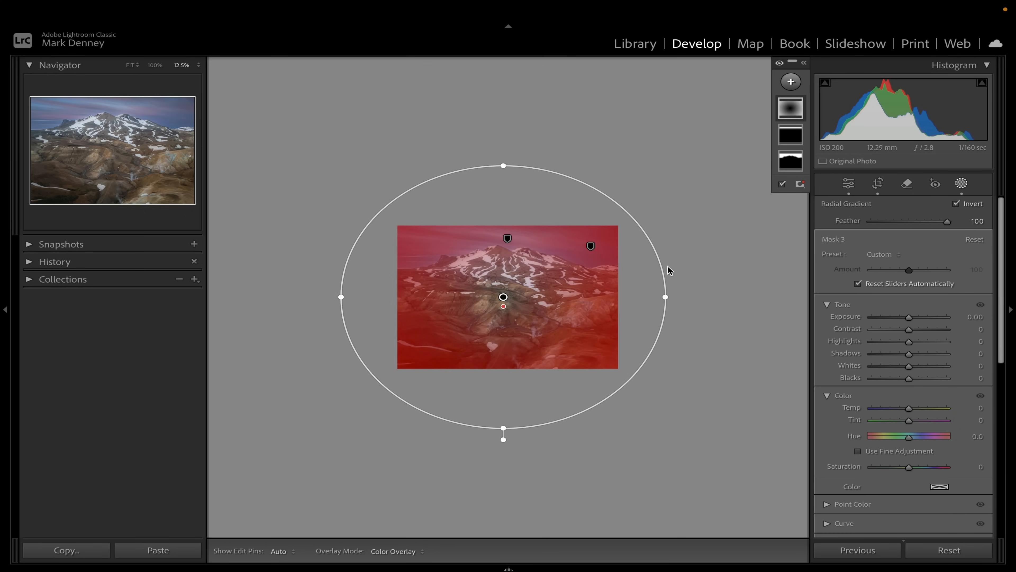
click(935, 221)
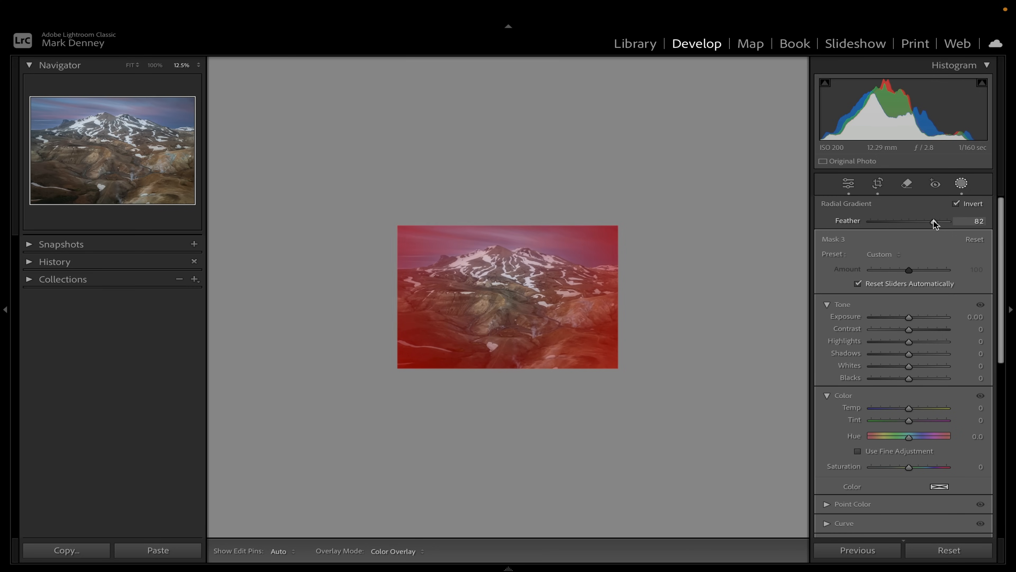
drag(928, 221, 925, 222)
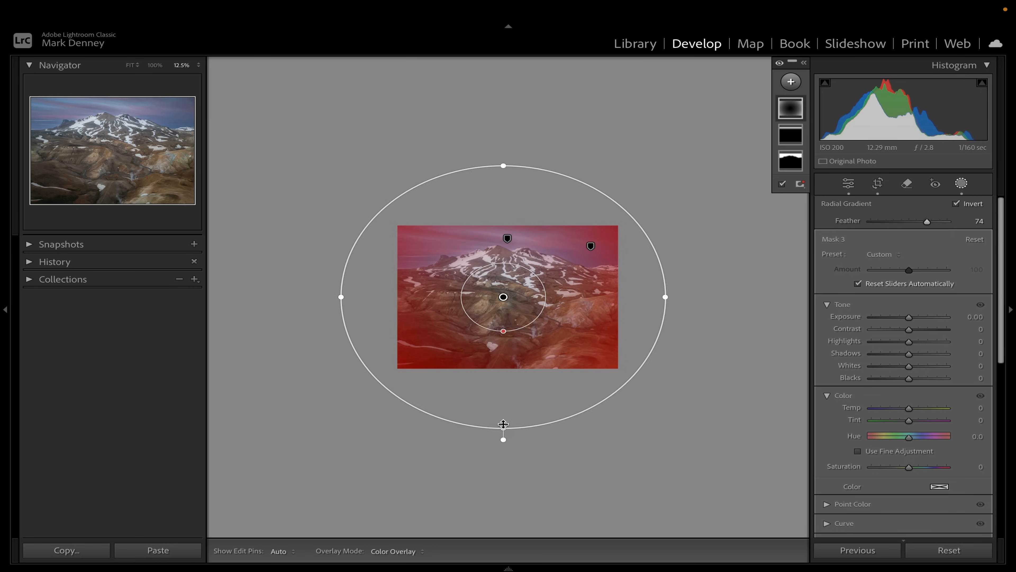
Stretch the radial gradient further down, right and up to surround the whole photo
drag(503, 436, 505, 453)
drag(666, 296, 709, 298)
mouse_move(510, 147)
mouse_down()
mouse_move(504, 142)
mouse_move(504, 157)
mouse_up()
Subtract a brush from the radial gradient mask and set the brush size to 12
mouse_move(732, 115)
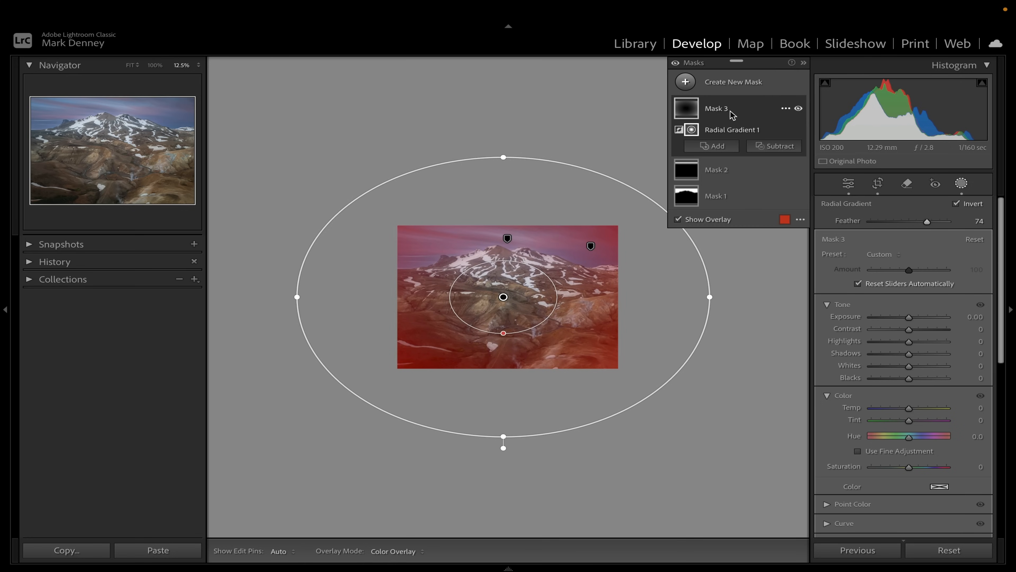
click(770, 148)
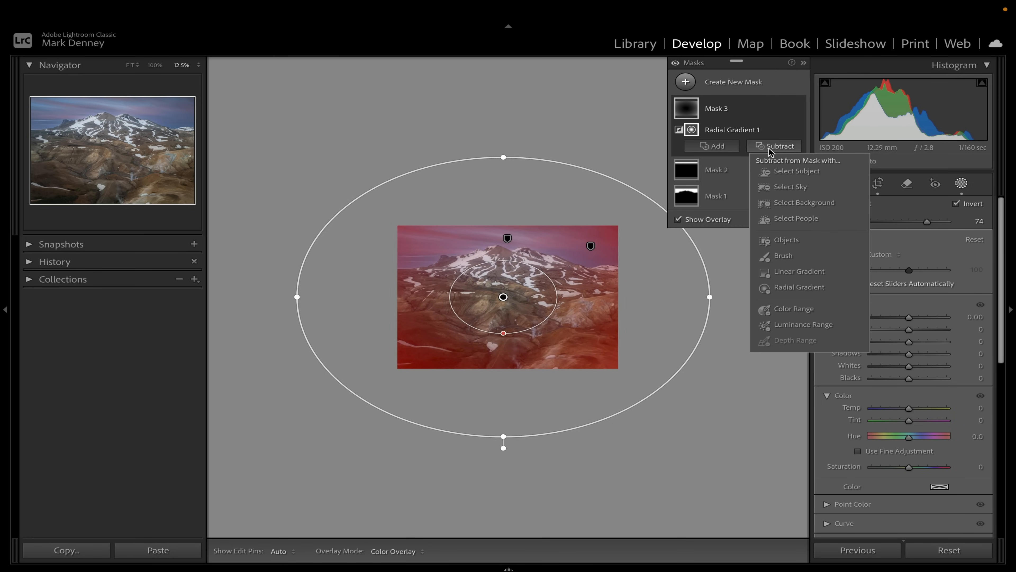
click(783, 257)
drag(909, 255, 940, 255)
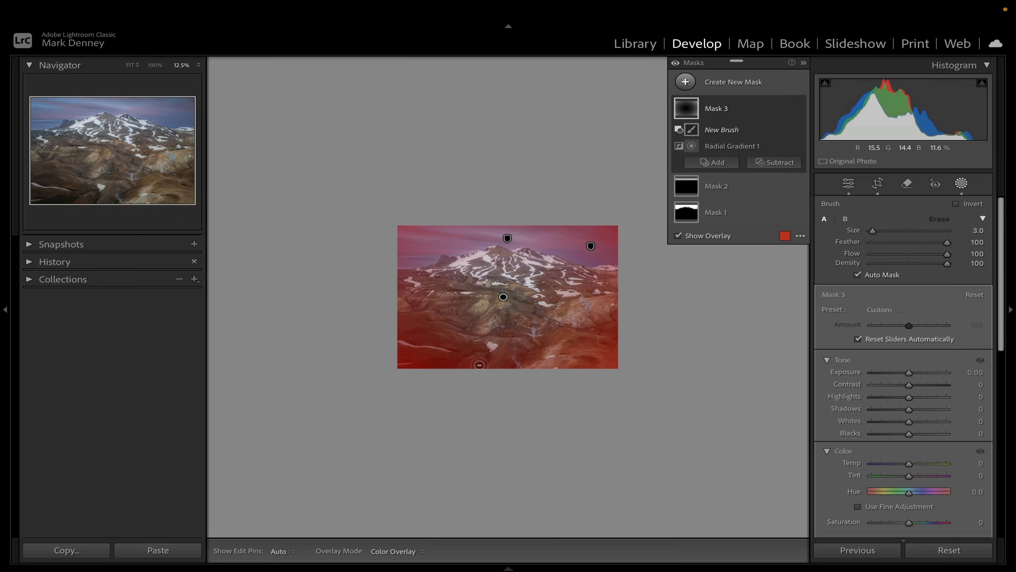
key(h)
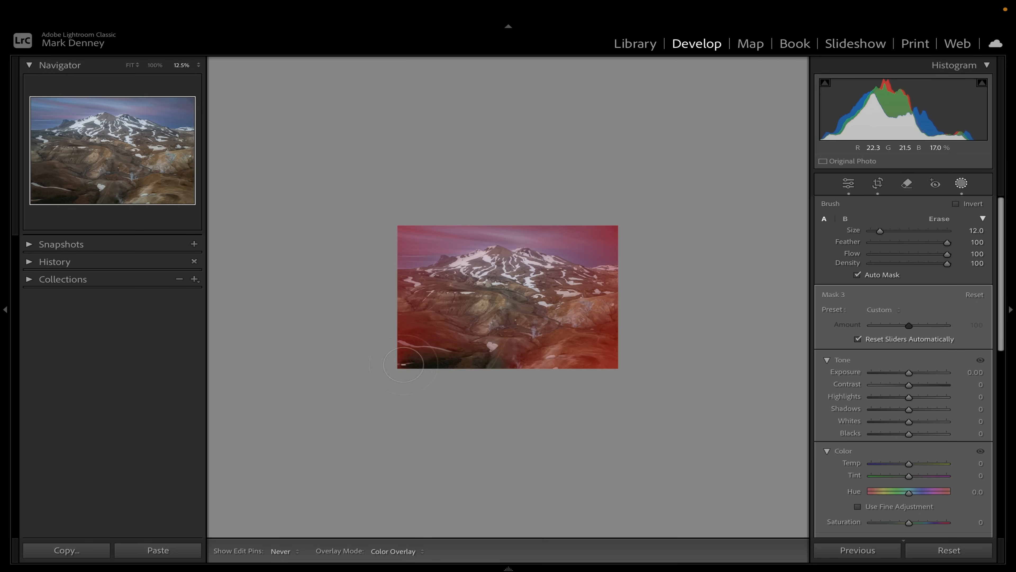
Paint out the lower-left foreground from the mask and set the brush flow to 50
drag(439, 333, 422, 312)
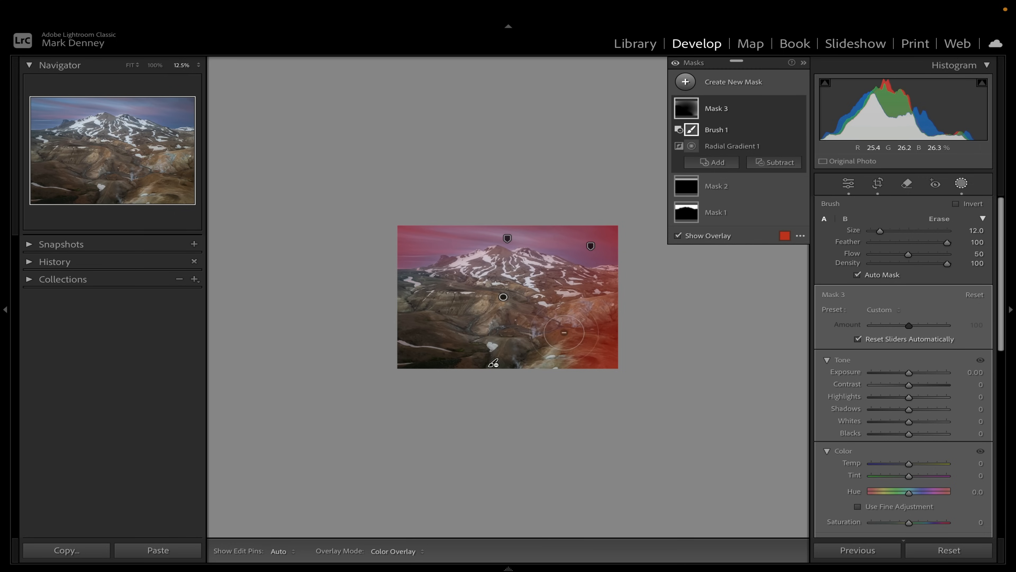
mouse_move(908, 372)
mouse_down()
mouse_move(868, 374)
mouse_move(902, 374)
mouse_up()
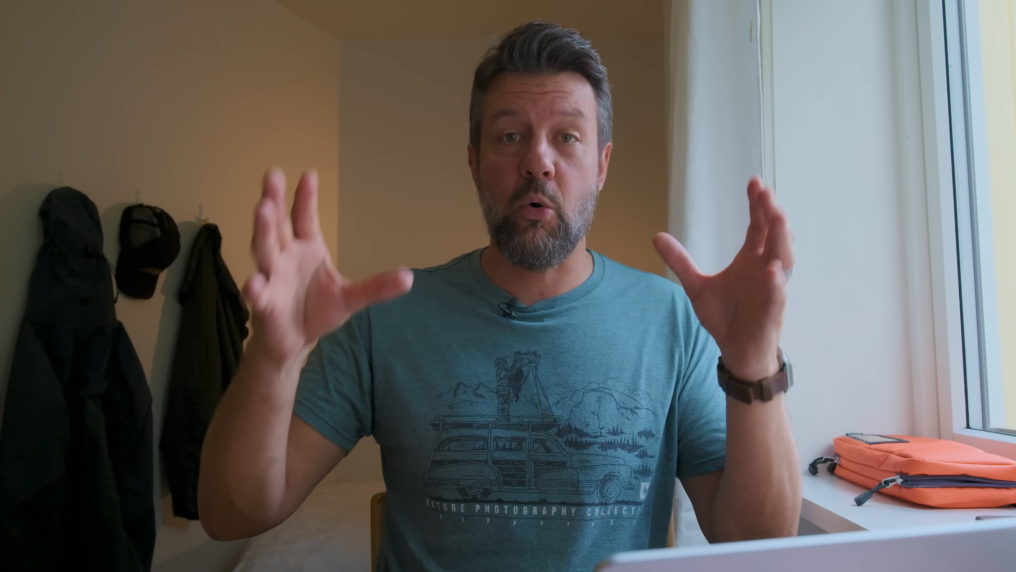
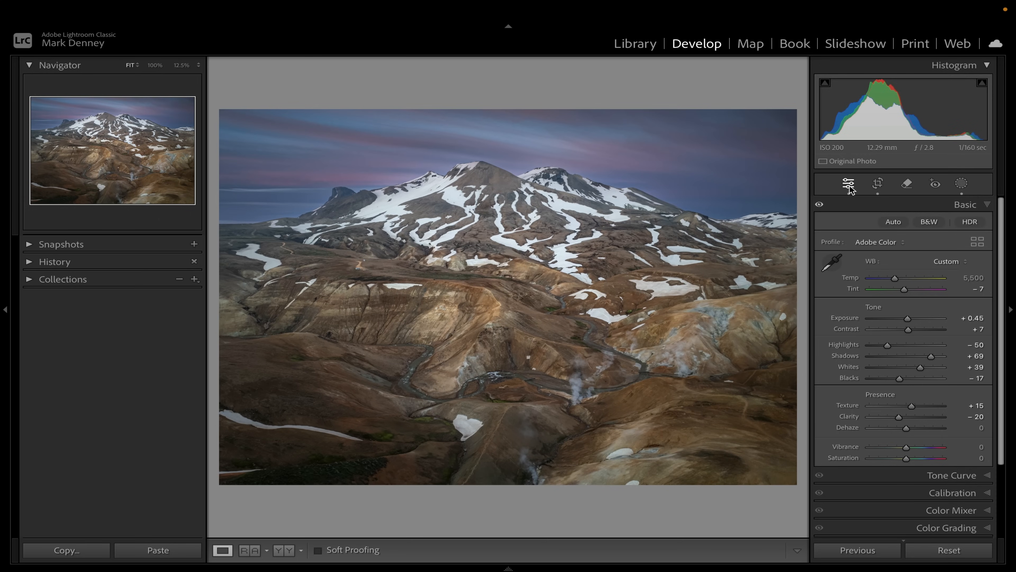
click(961, 183)
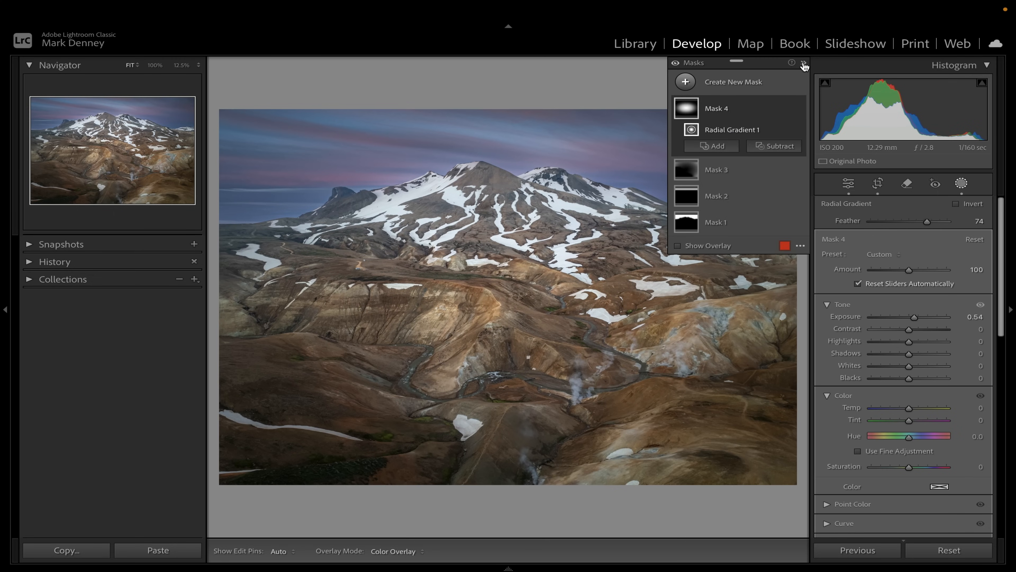
click(805, 64)
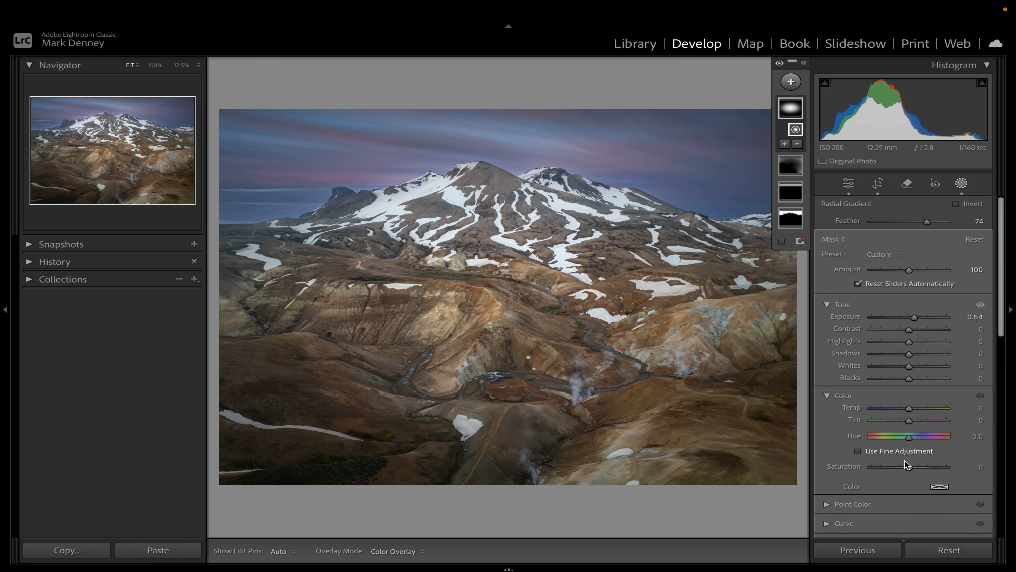
click(848, 183)
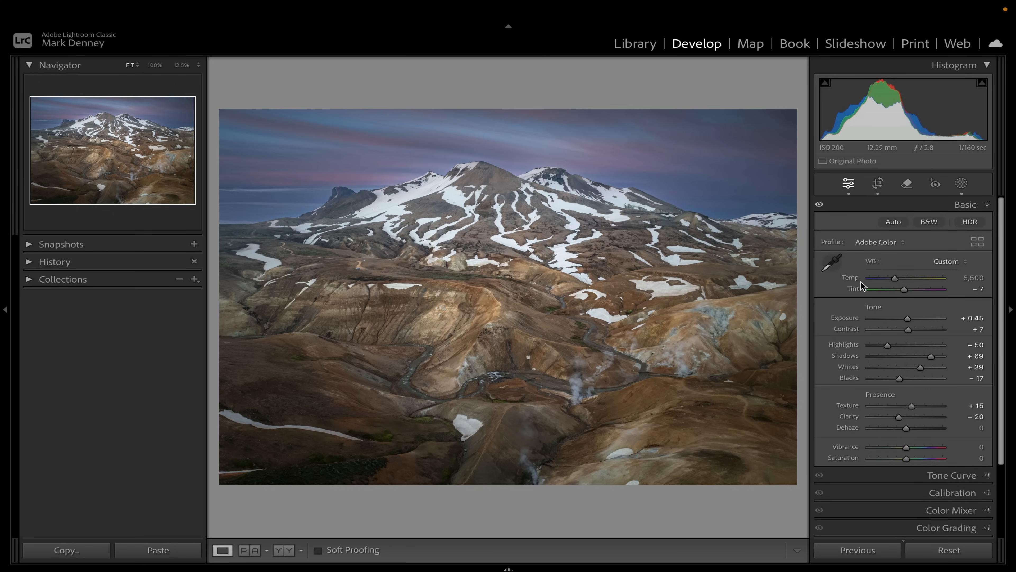
Build a tone curve: lift the black point to 11, add a shadow point at 53/50 and a midtone point at 125/134
click(946, 477)
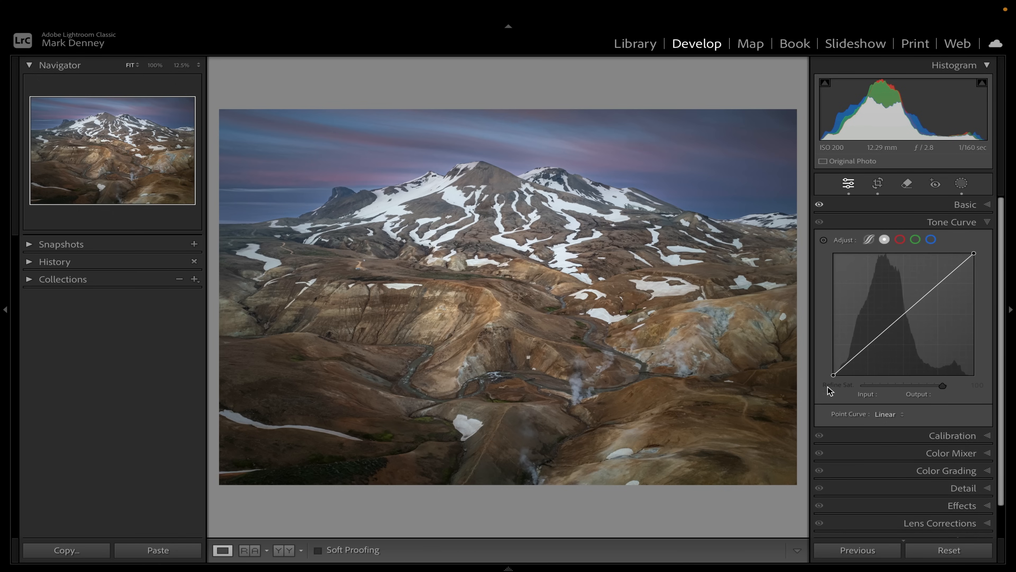
drag(833, 374, 832, 370)
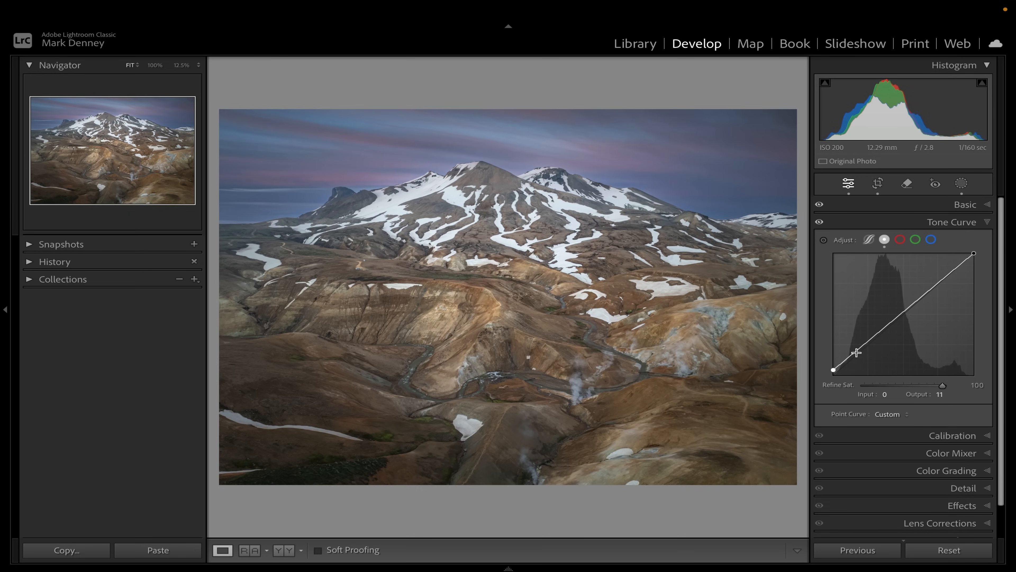
drag(861, 348, 862, 351)
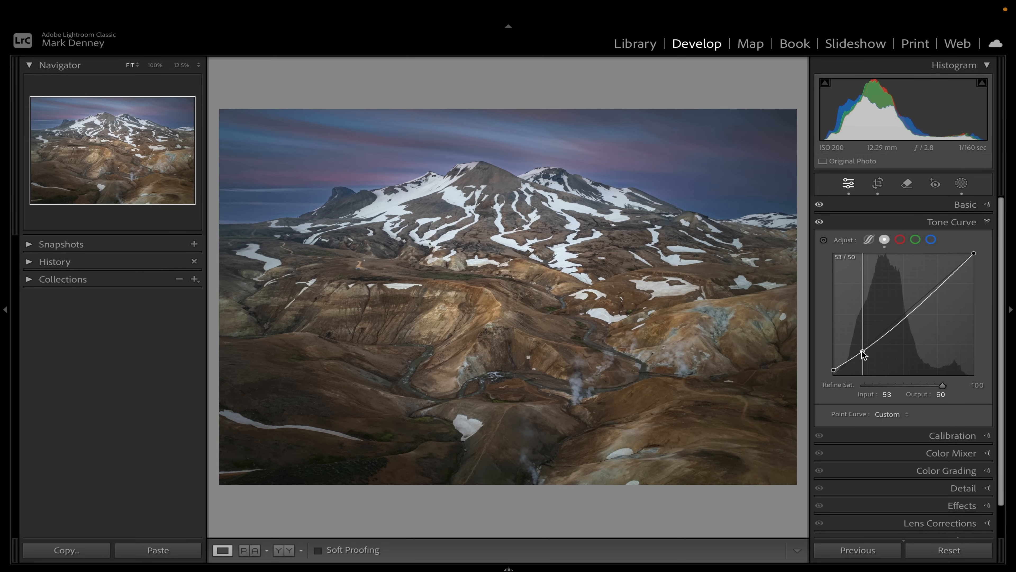
click(904, 316)
drag(903, 316, 903, 312)
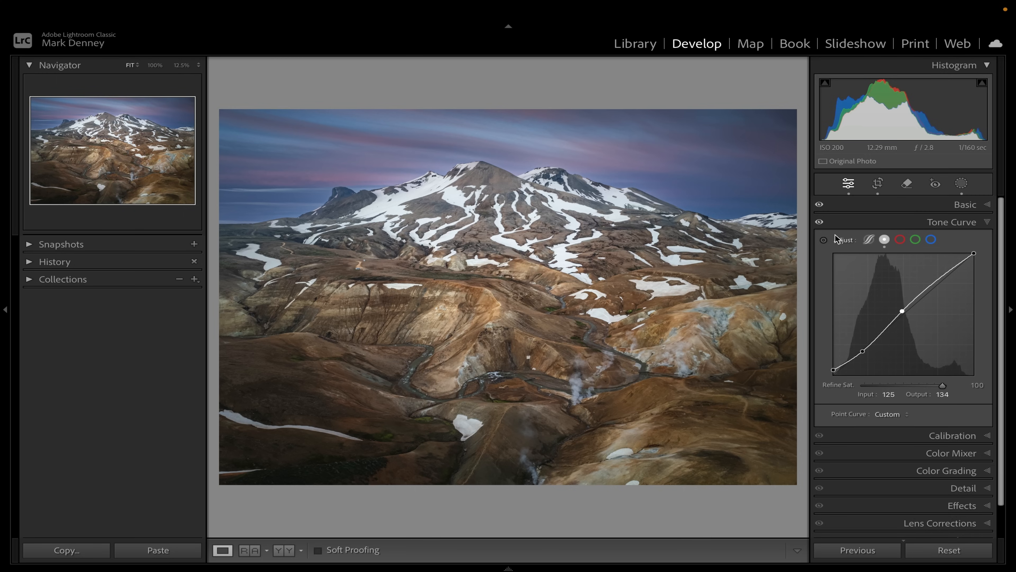
Toggle the tone curve on and off to compare, and lower its shadow point slightly
click(820, 222)
click(820, 222)
click(819, 223)
click(820, 223)
click(820, 222)
click(820, 223)
click(820, 222)
click(820, 222)
drag(904, 310, 903, 309)
drag(862, 352, 862, 355)
Lower the exposure to +0.40 and raise the blacks to +6 in the basic adjustments
click(986, 204)
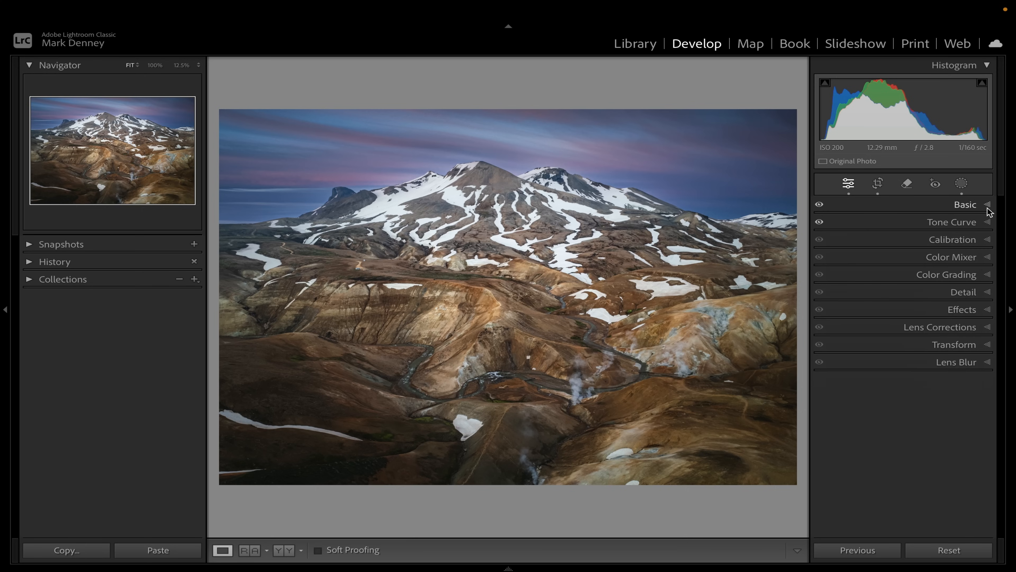
drag(909, 320, 908, 317)
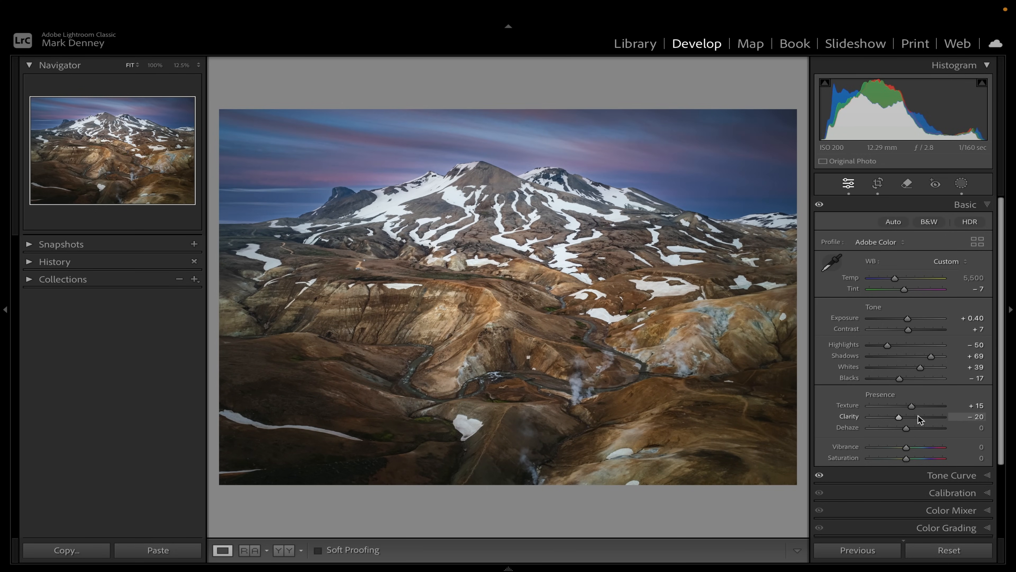
drag(902, 378, 910, 380)
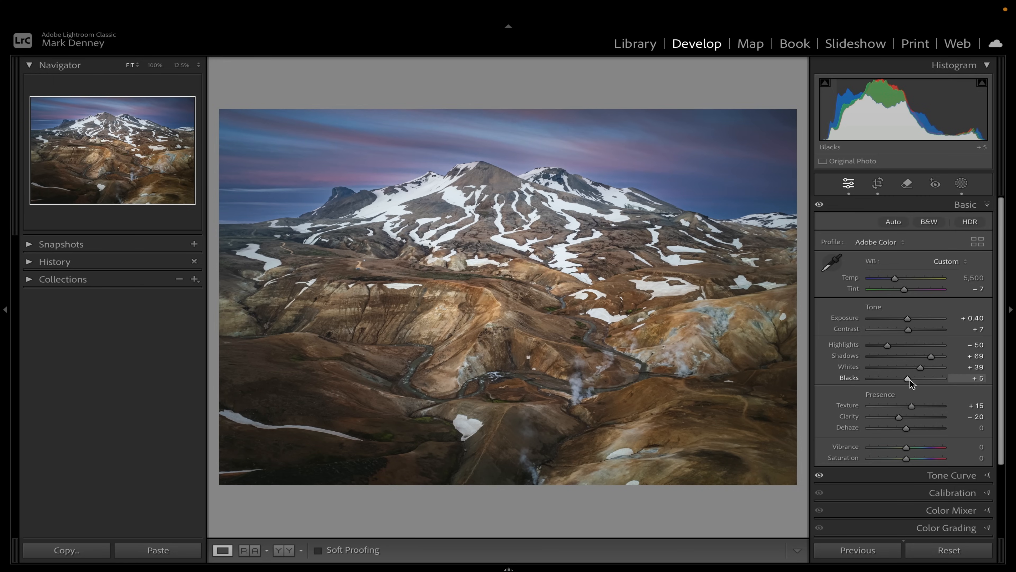
click(987, 206)
Reopen the tone curve and move its shadow point to 54/45
click(987, 222)
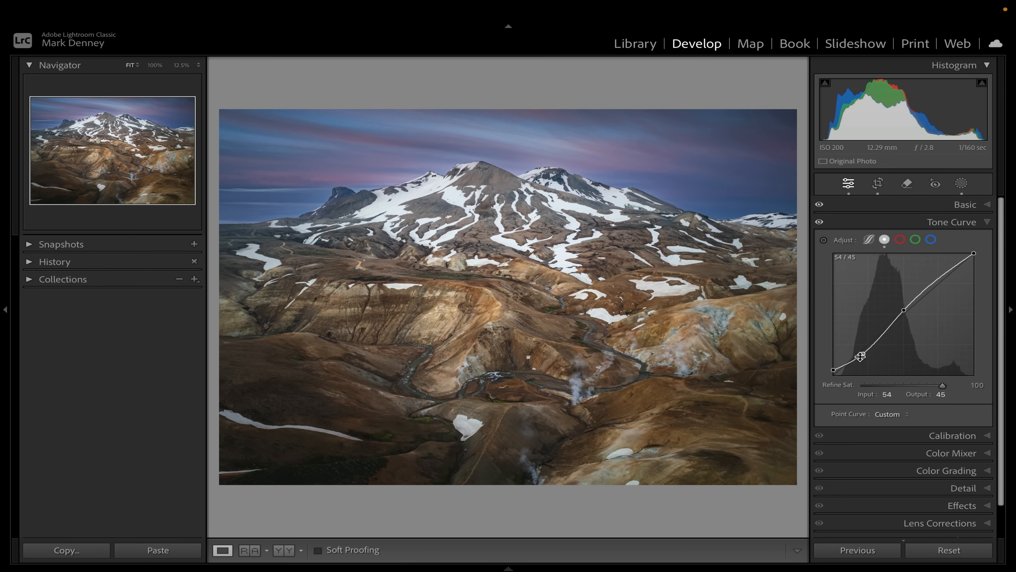
drag(865, 354, 863, 350)
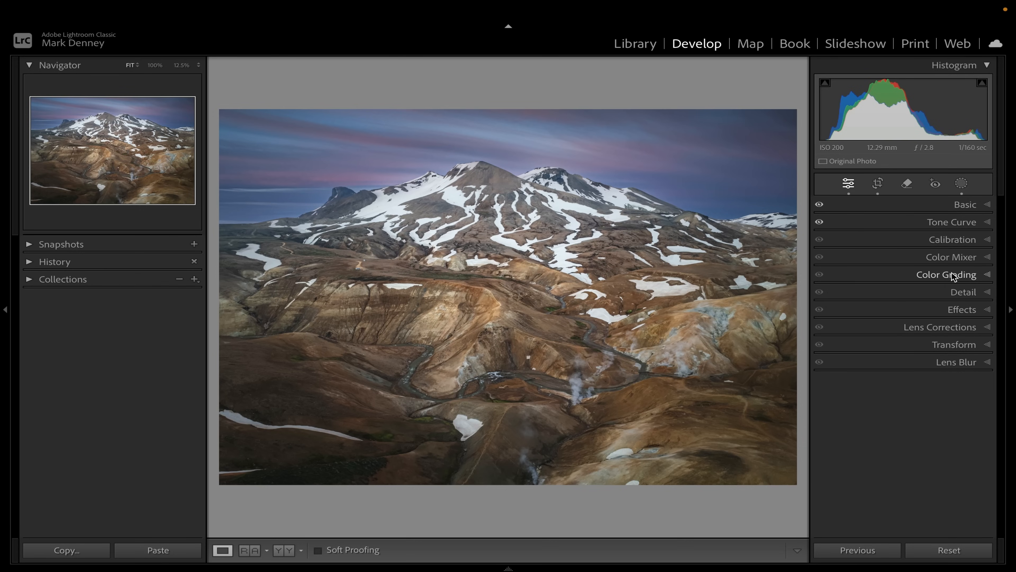
In Calibration, set blue primary saturation to +35, green saturation to +31, red saturation to +34, blue hue to -7, and nudge green hue
click(958, 239)
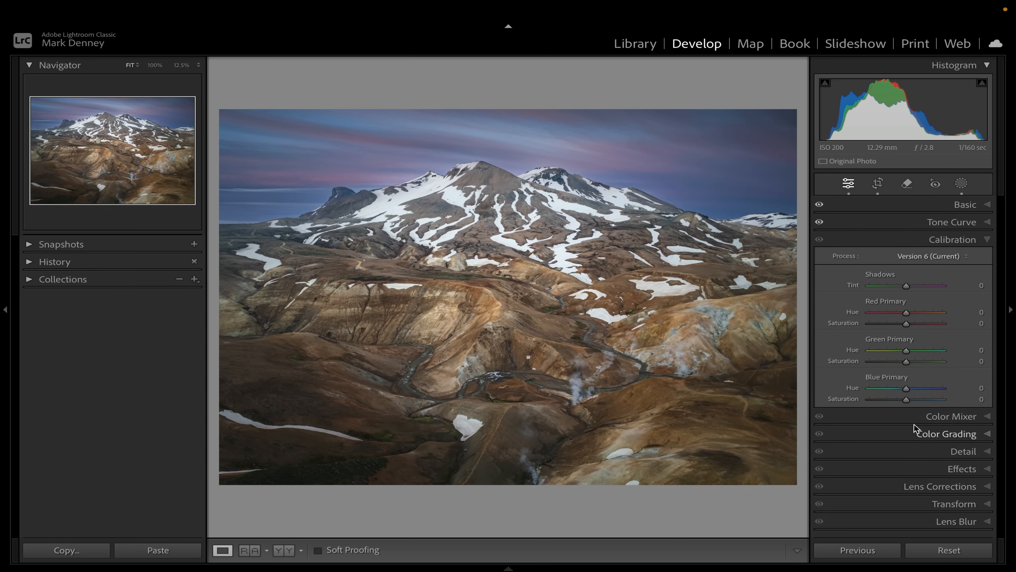
drag(916, 398, 919, 399)
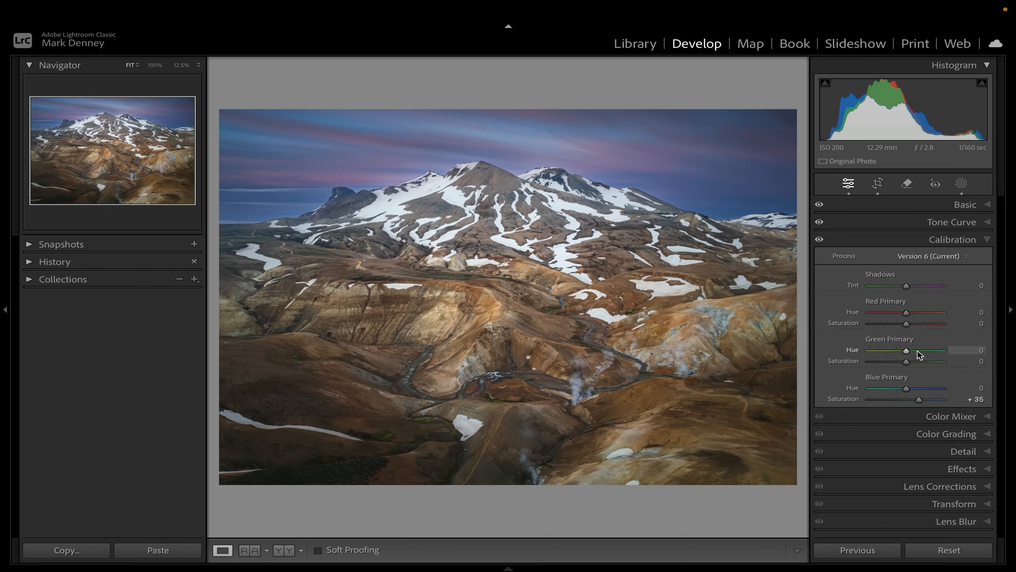
click(916, 362)
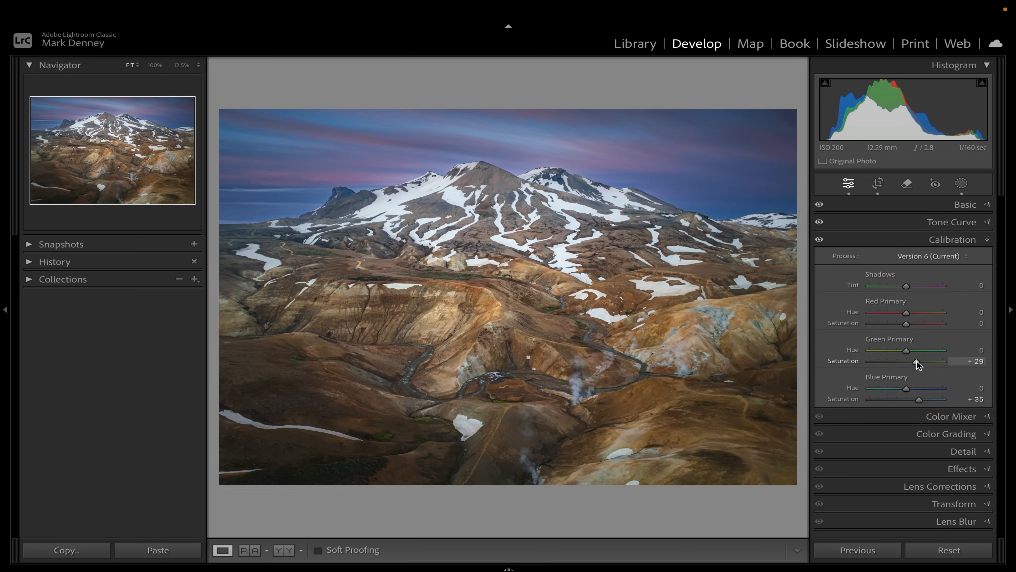
click(922, 324)
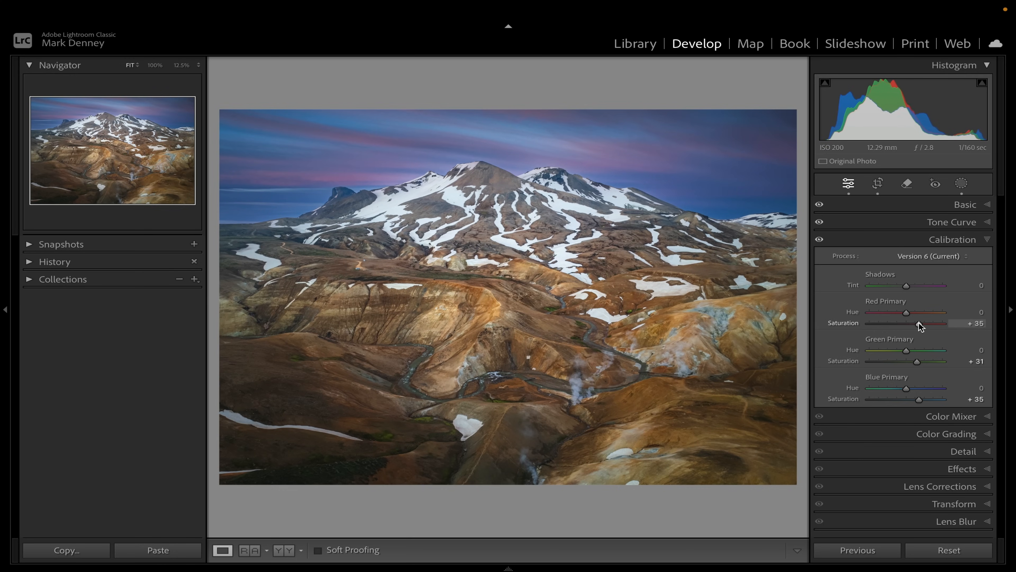
drag(918, 324, 918, 323)
mouse_move(906, 388)
mouse_down()
mouse_move(896, 387)
mouse_move(904, 389)
mouse_up()
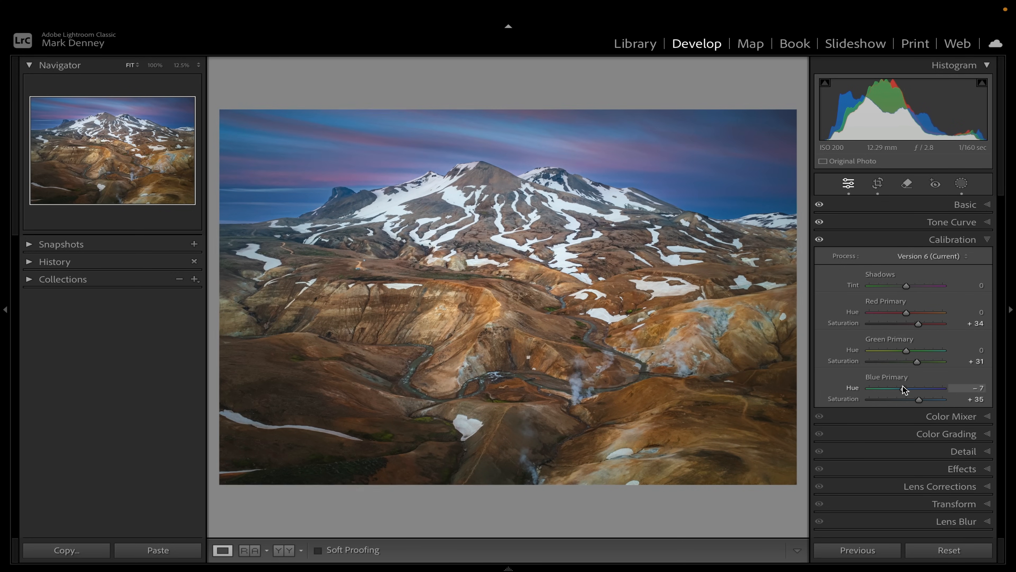
mouse_move(906, 350)
mouse_down()
mouse_move(891, 352)
mouse_move(942, 347)
mouse_move(907, 355)
mouse_up()
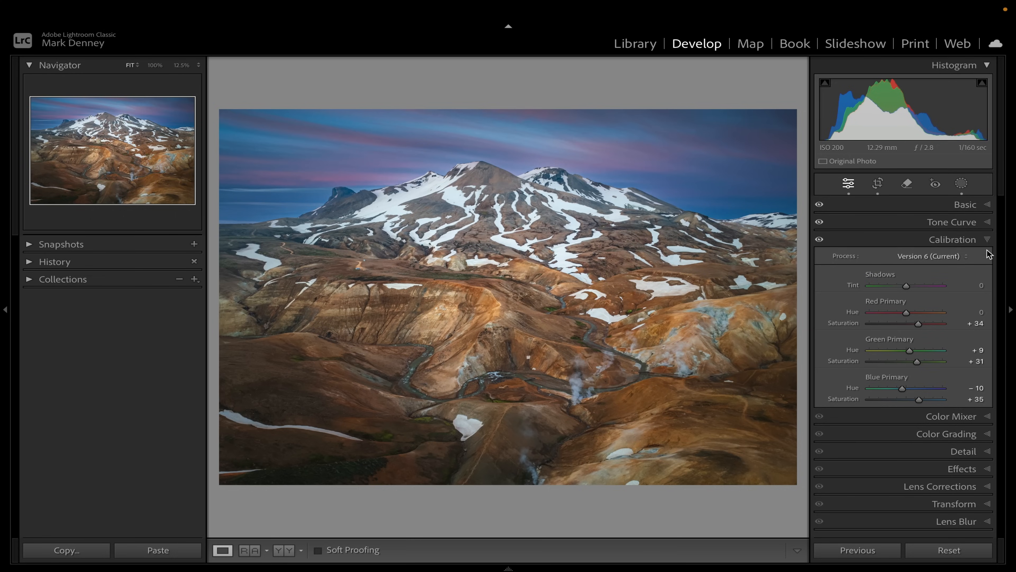
Open the Color Mixer's saturation view and desaturate every colour to -100
click(974, 239)
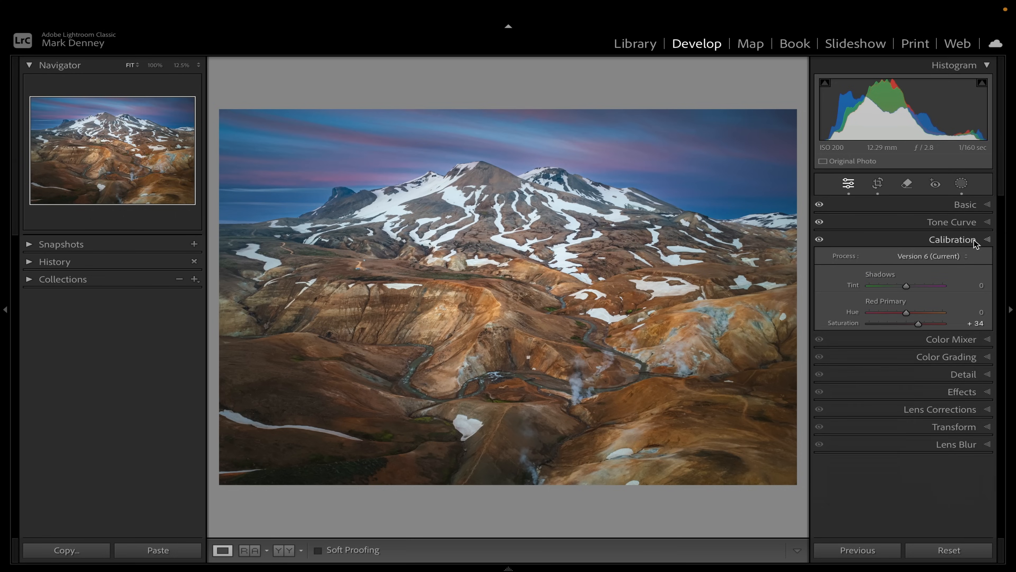
click(972, 259)
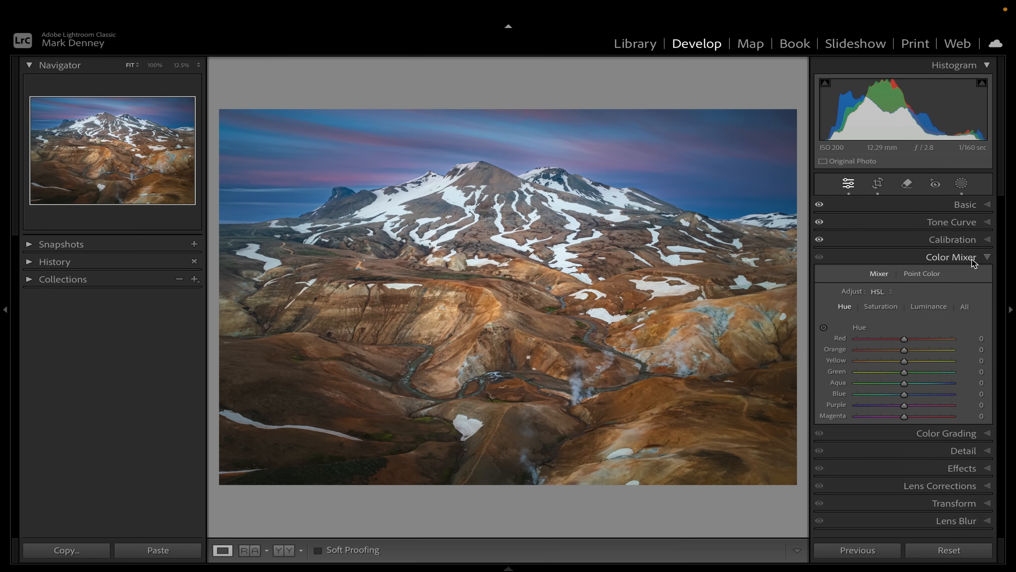
click(880, 306)
drag(905, 340, 852, 360)
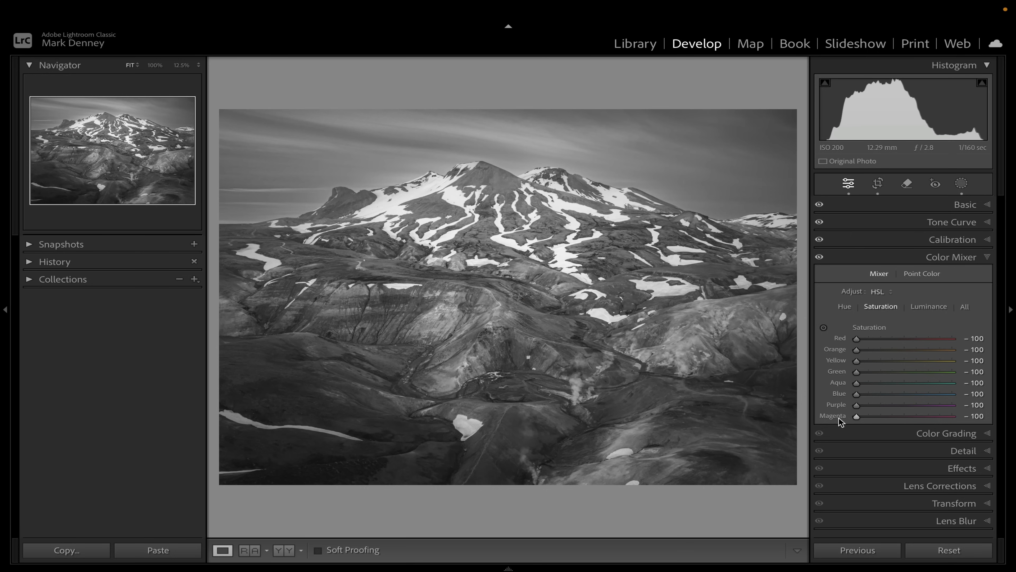
Restore saturation for purple to -5, blue to -16, and aqua and green to 0
drag(856, 416, 908, 405)
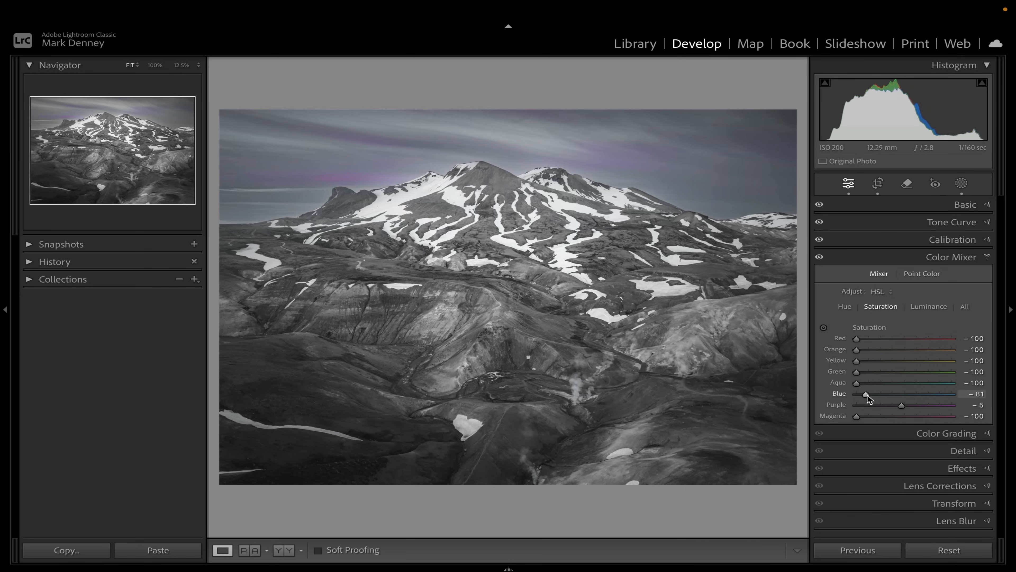
drag(867, 395, 900, 396)
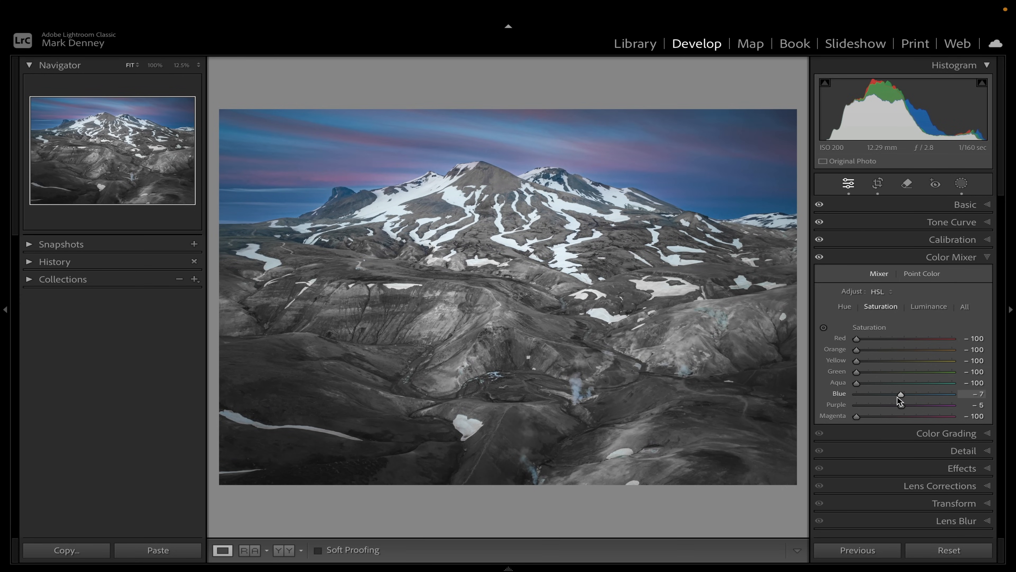
drag(900, 394, 894, 395)
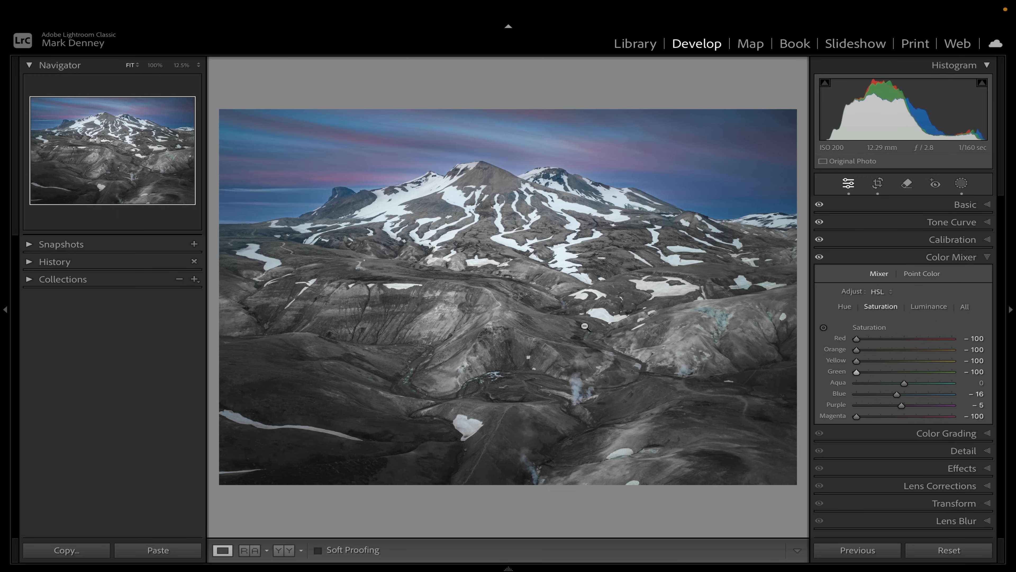
drag(856, 372, 884, 372)
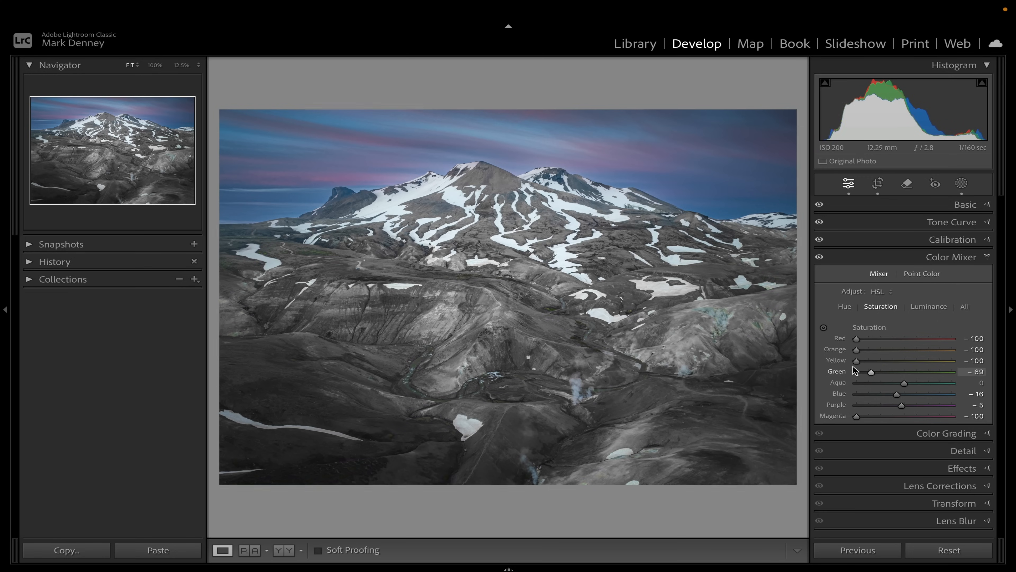
click(888, 372)
Set yellow saturation to -9, orange to -12, and reset red saturation to 0
drag(856, 360, 899, 366)
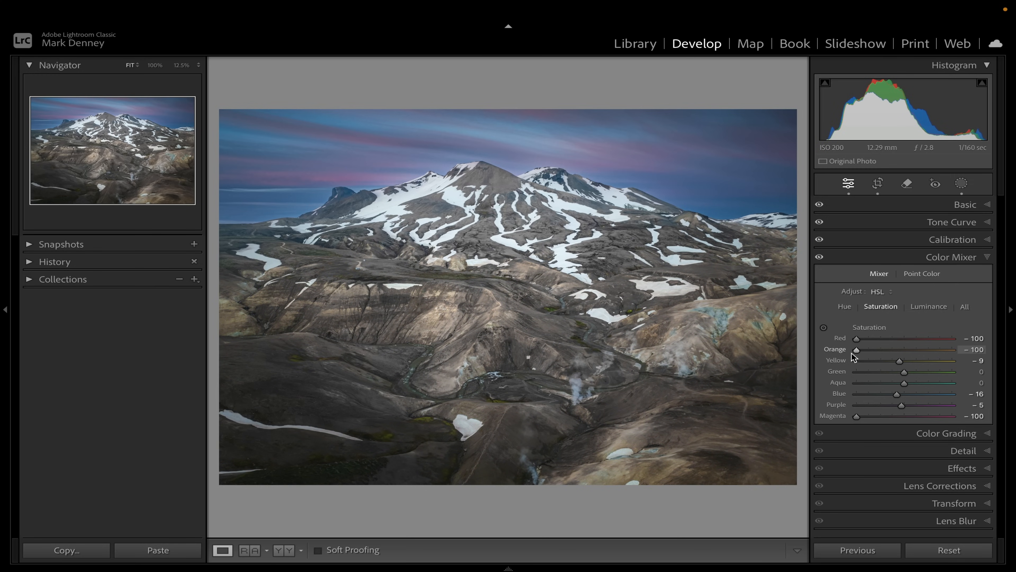
drag(855, 350, 897, 353)
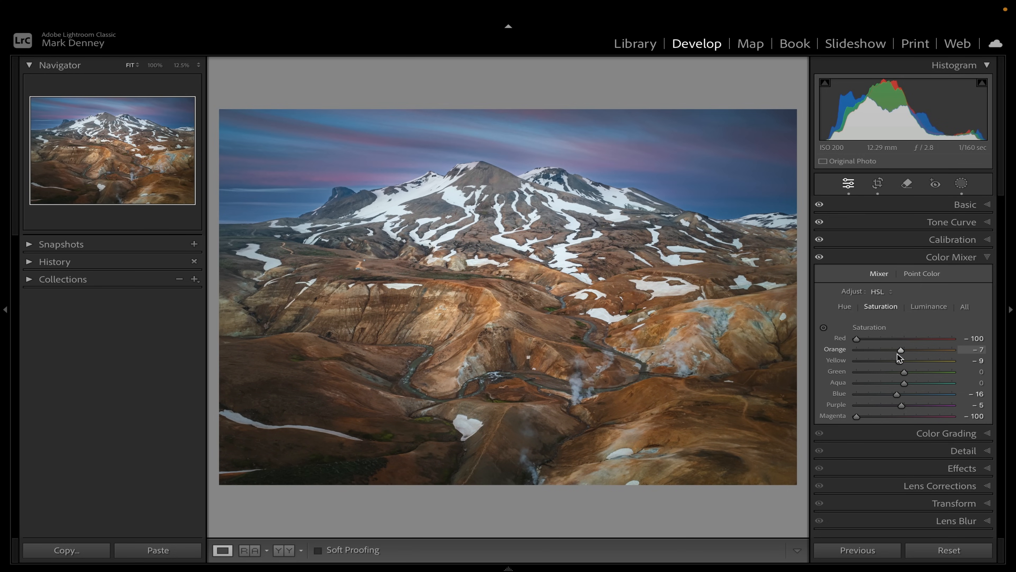
drag(856, 338, 954, 345)
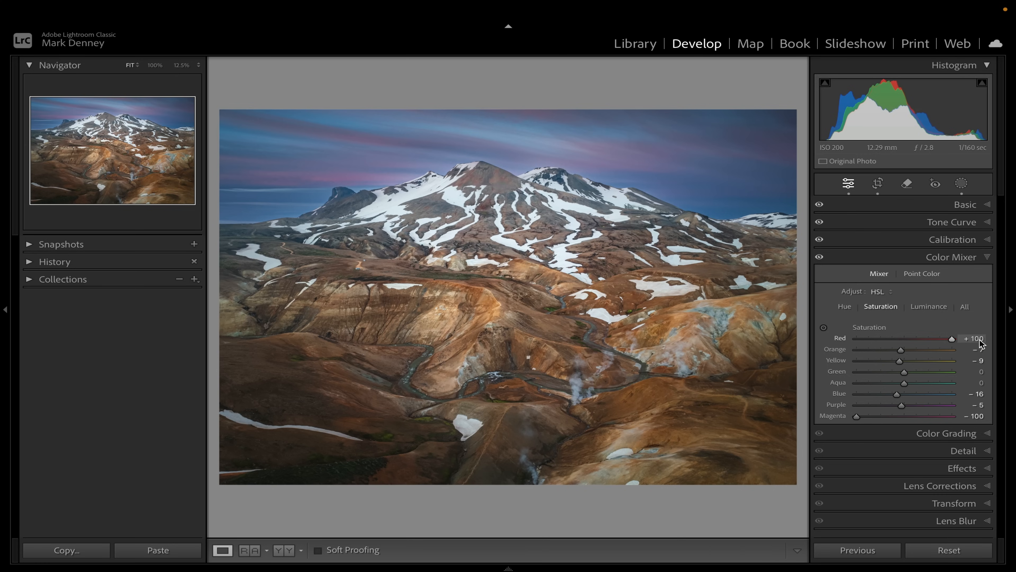
double_click(891, 339)
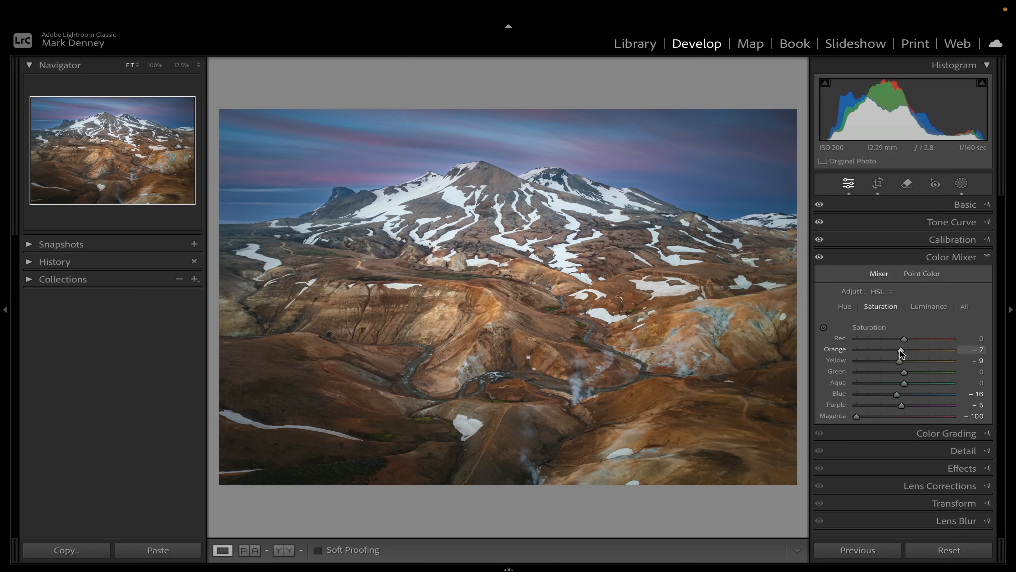
drag(900, 350, 897, 349)
In the luminance view, raise orange luminance to +21 and yellow luminance to +17
click(926, 309)
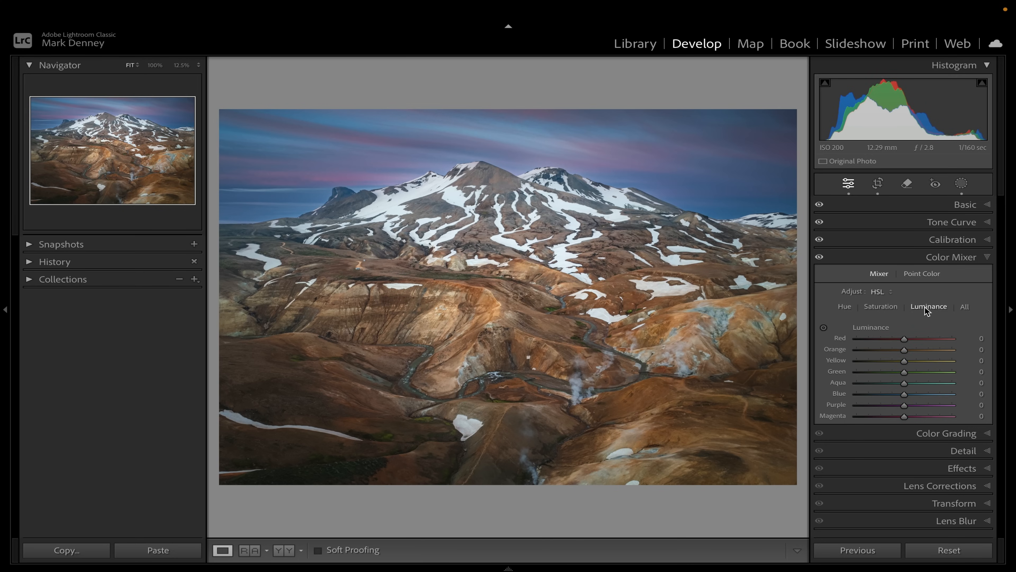
mouse_move(904, 351)
mouse_down()
mouse_move(931, 350)
mouse_move(925, 366)
mouse_move(905, 366)
mouse_move(914, 365)
mouse_up()
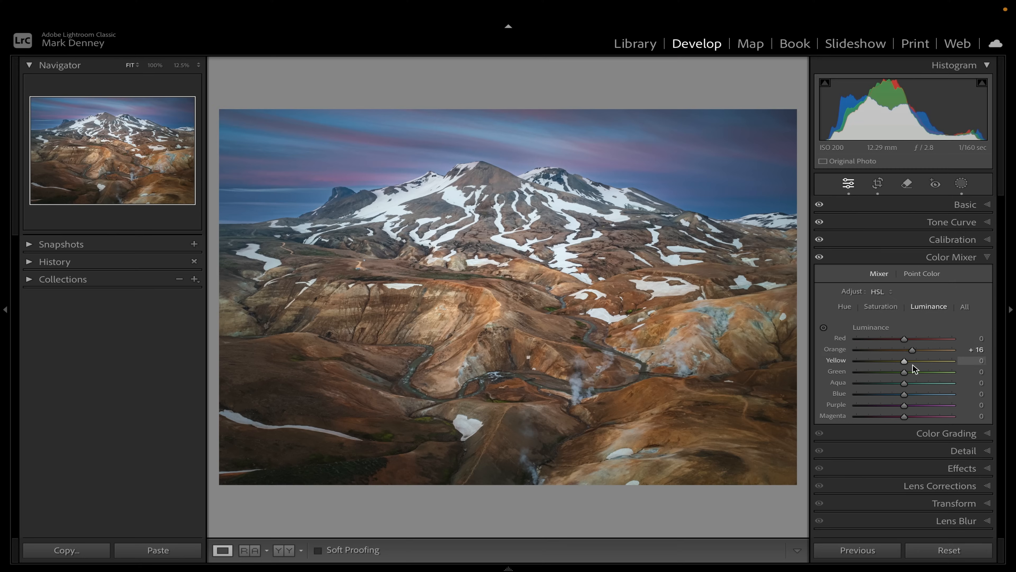
mouse_move(913, 349)
mouse_down()
mouse_move(936, 359)
mouse_move(914, 364)
mouse_up()
Toggle the Color Mixer on and off to compare the colour changes
click(820, 257)
click(819, 257)
click(819, 257)
click(819, 258)
click(819, 258)
click(819, 257)
click(819, 257)
click(819, 257)
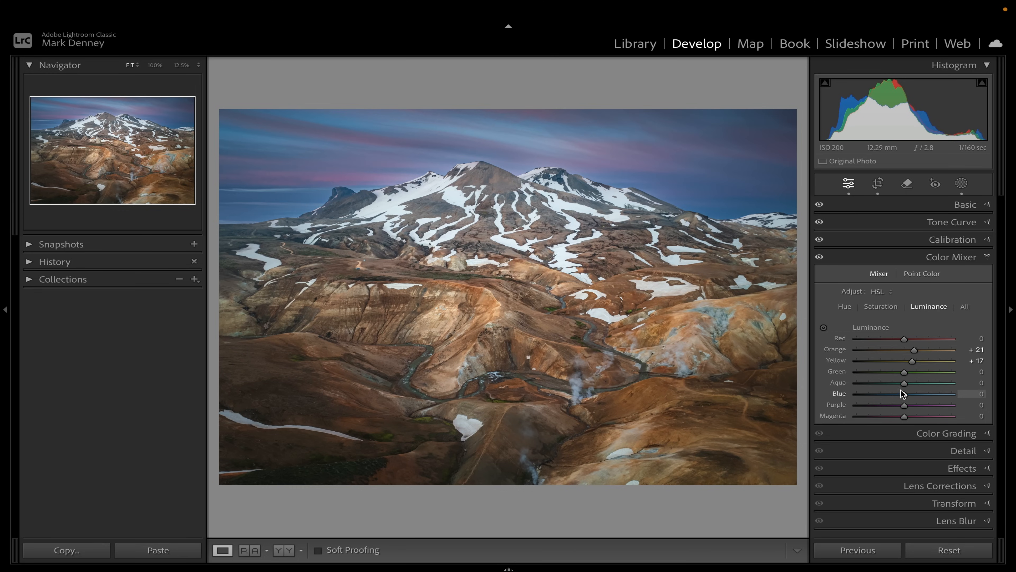
Review the mixer's saturation values and close the Color Mixer
click(881, 306)
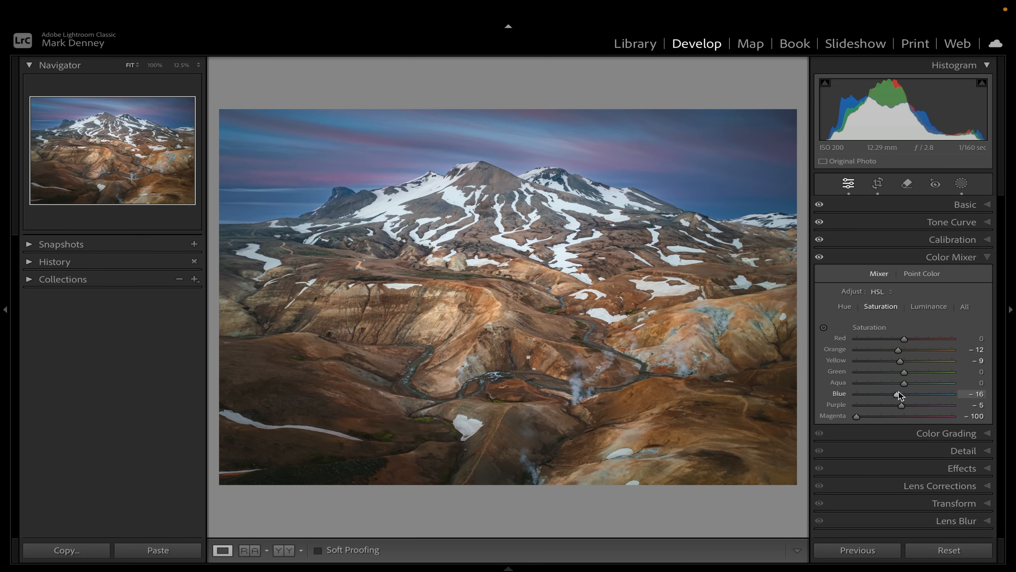
drag(895, 393, 893, 392)
click(955, 258)
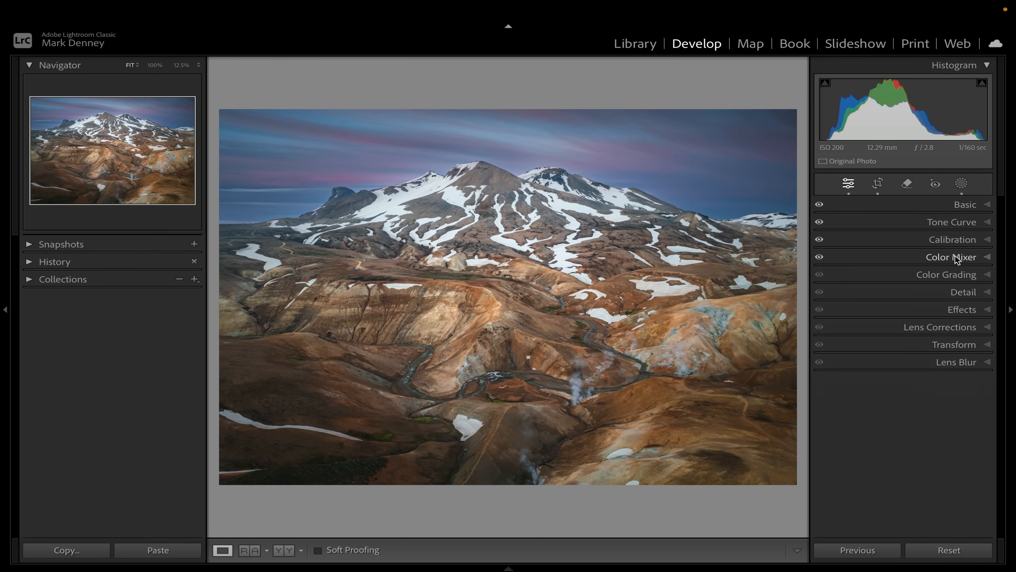
Toggle the before/after view to compare the edited photo with the original
key(backslash)
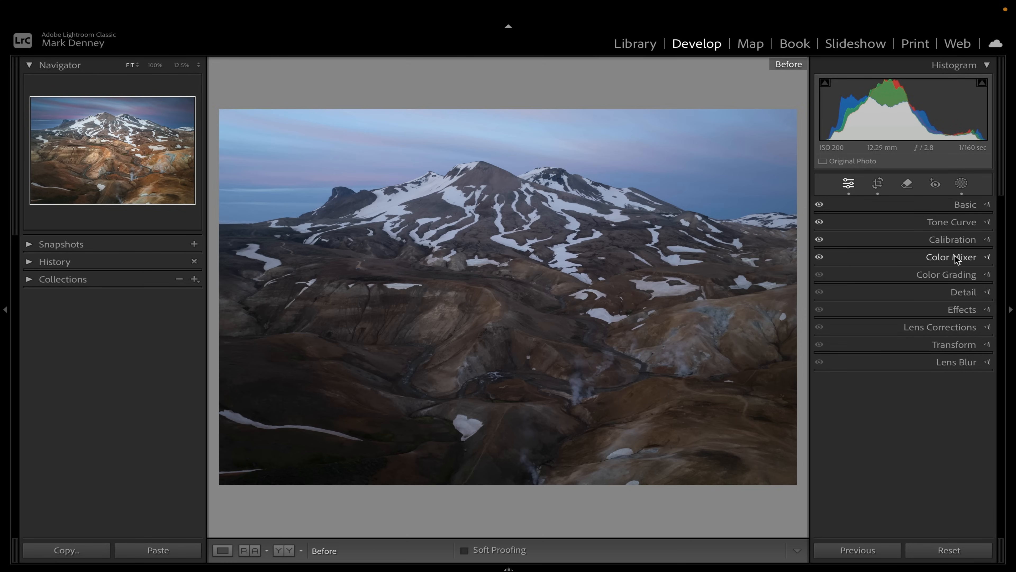
key(backslash)
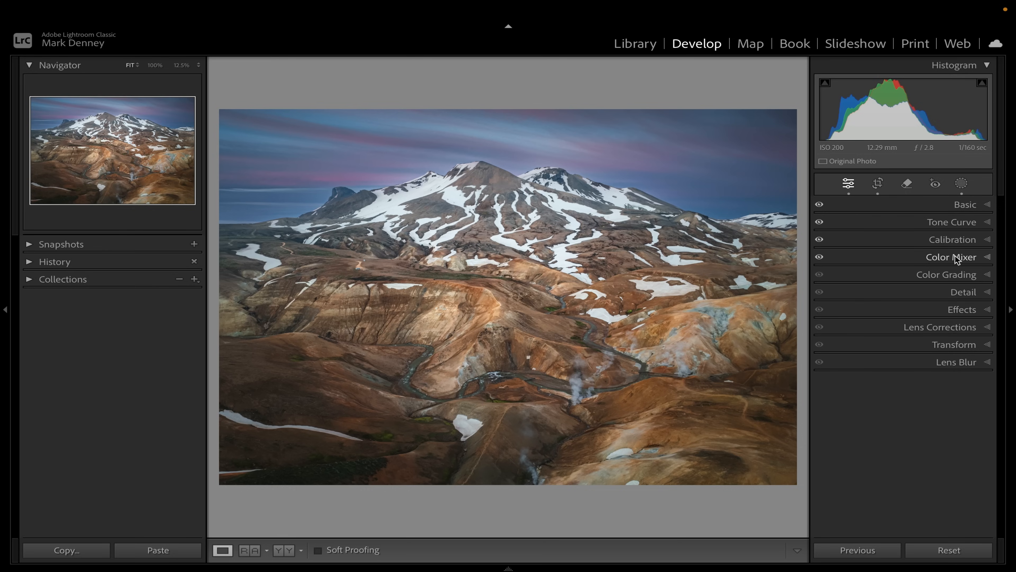
key(backslash)
key(backslash)
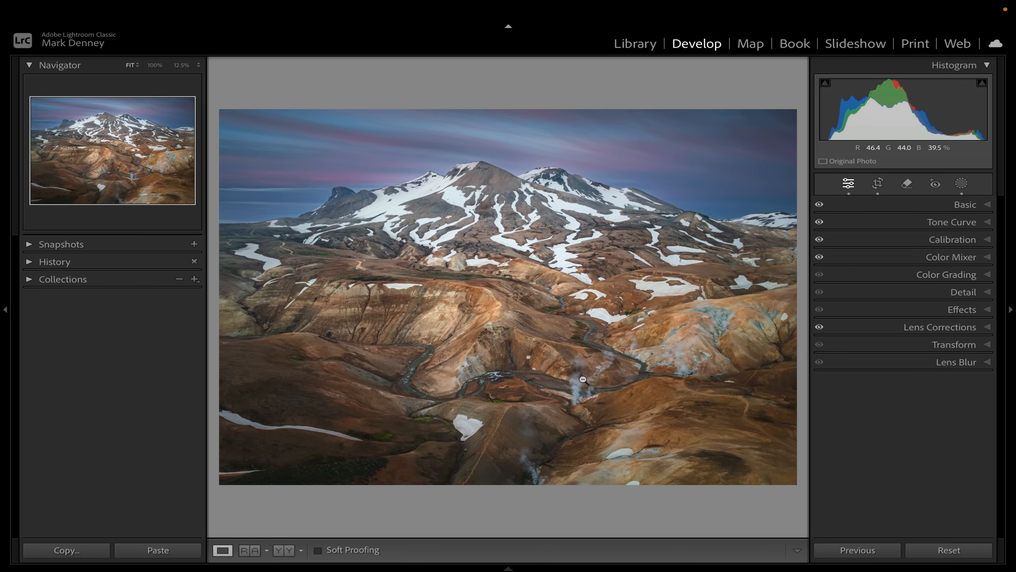
Add a small radial gradient mask over the steam vent by the river and set its feather to 50
click(961, 184)
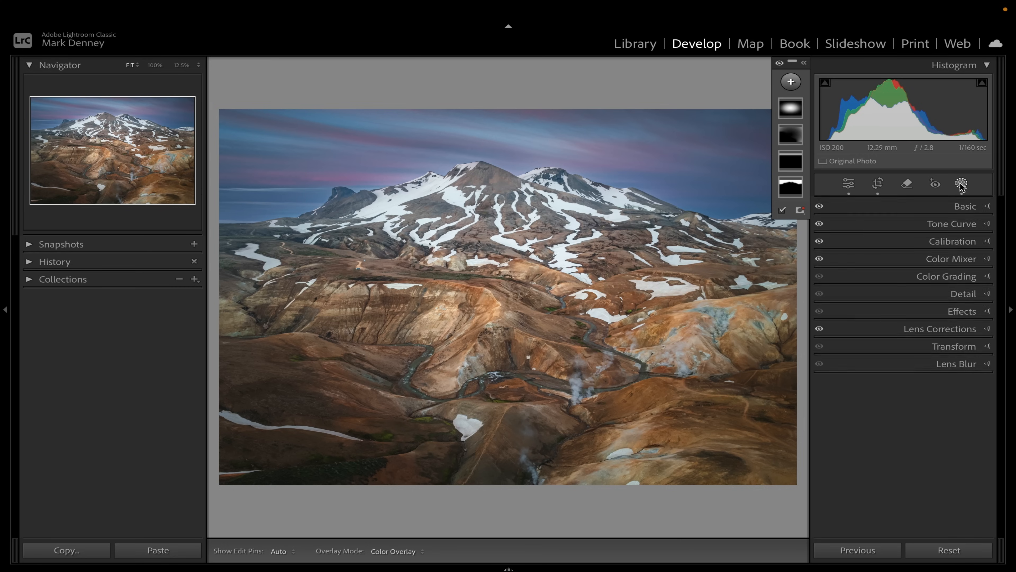
click(791, 82)
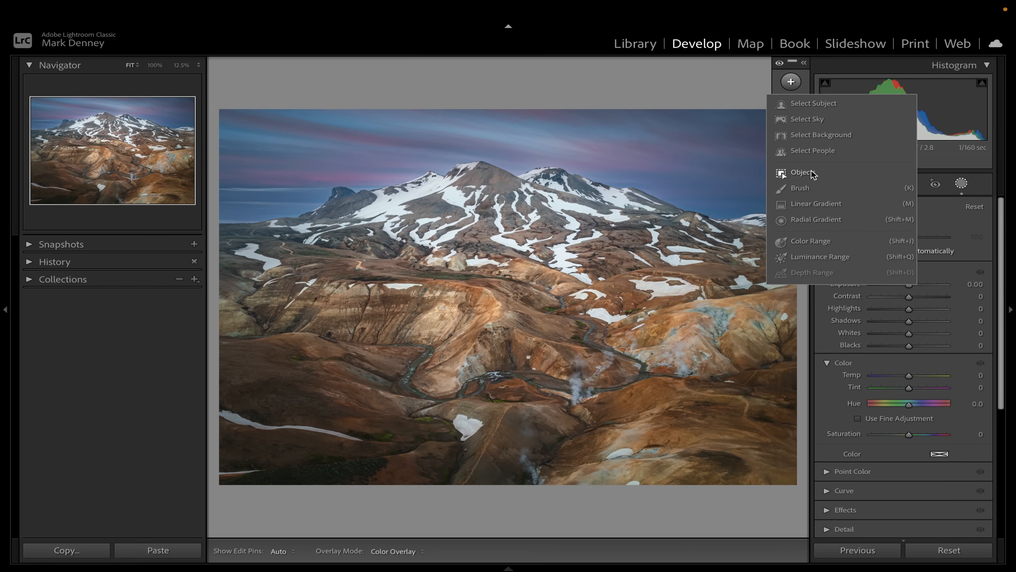
click(805, 219)
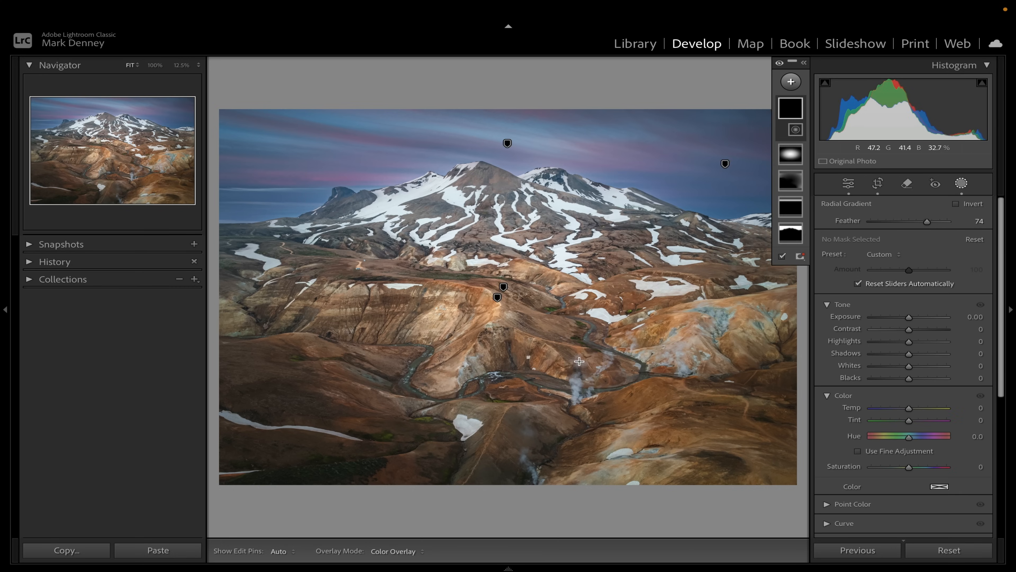
drag(571, 374, 584, 409)
mouse_move(571, 373)
mouse_down()
mouse_move(576, 390)
mouse_move(593, 390)
mouse_move(577, 360)
mouse_move(576, 390)
mouse_up()
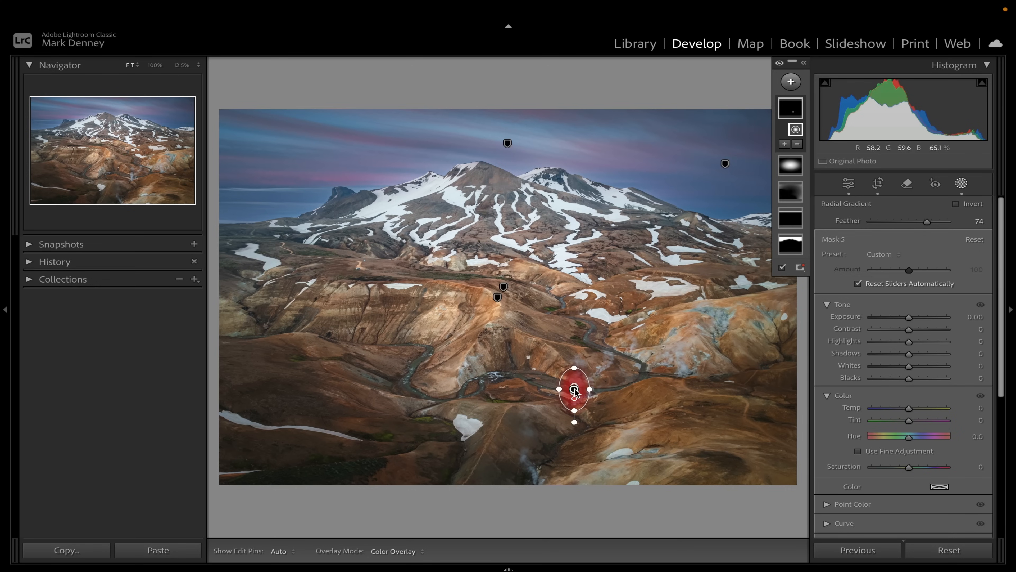
click(910, 221)
drag(909, 221, 909, 220)
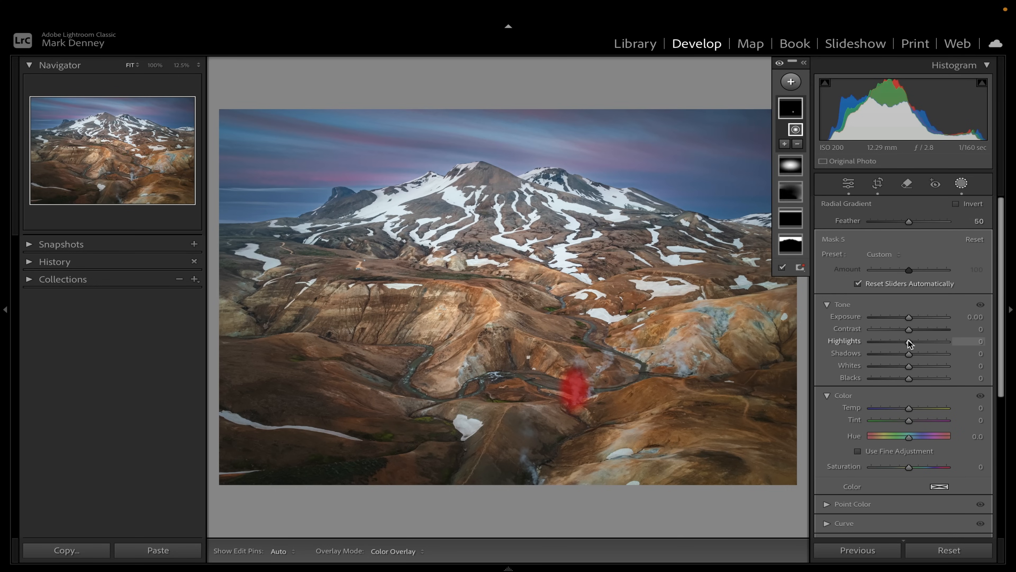
Raise the radial mask's highlights to 39 and whites to 16
drag(909, 341, 926, 341)
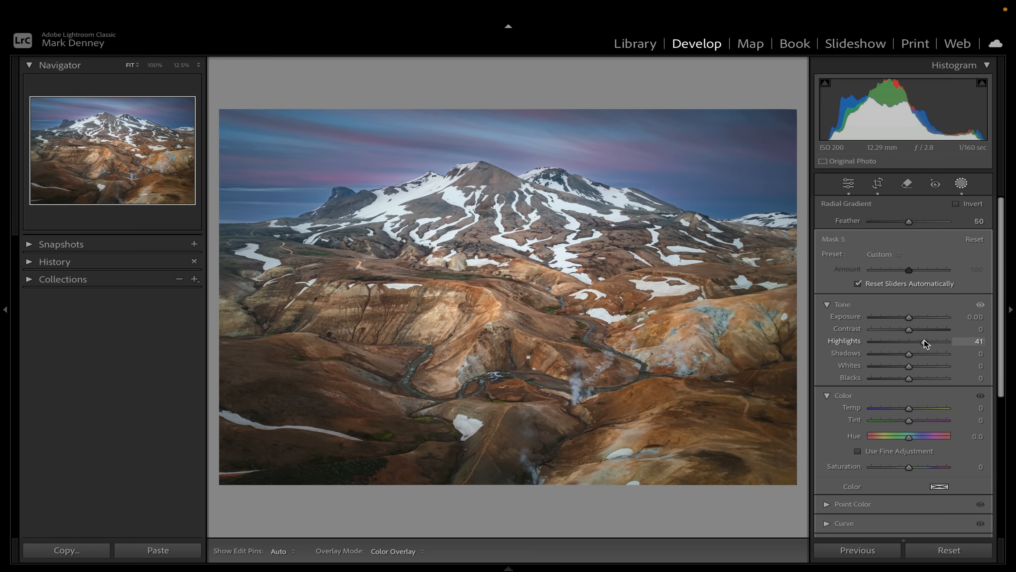
drag(927, 343, 918, 371)
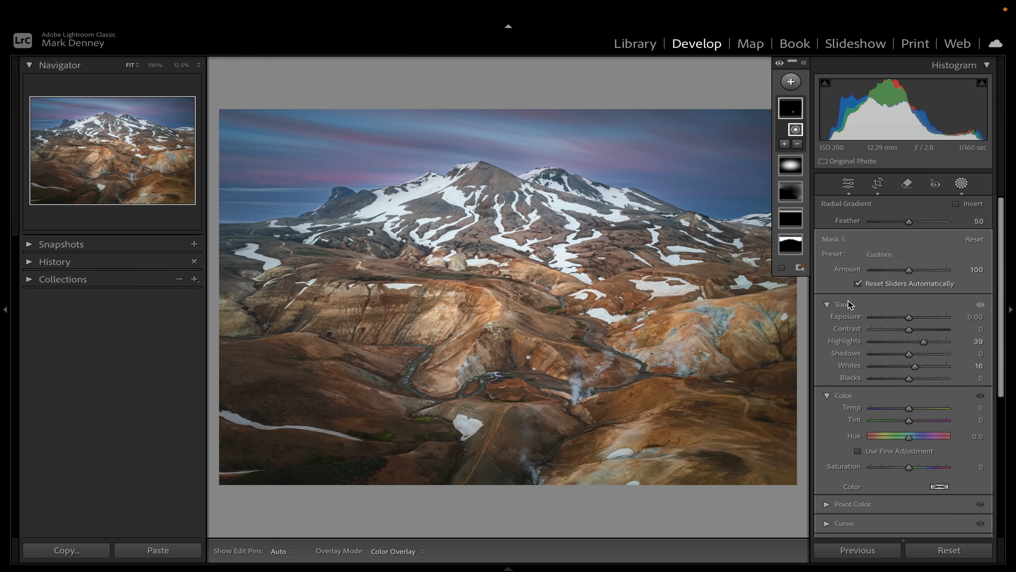
Toggle the radial gradient mask's visibility on and off to compare its effect
click(805, 63)
click(798, 108)
click(799, 108)
click(799, 108)
click(798, 108)
click(799, 108)
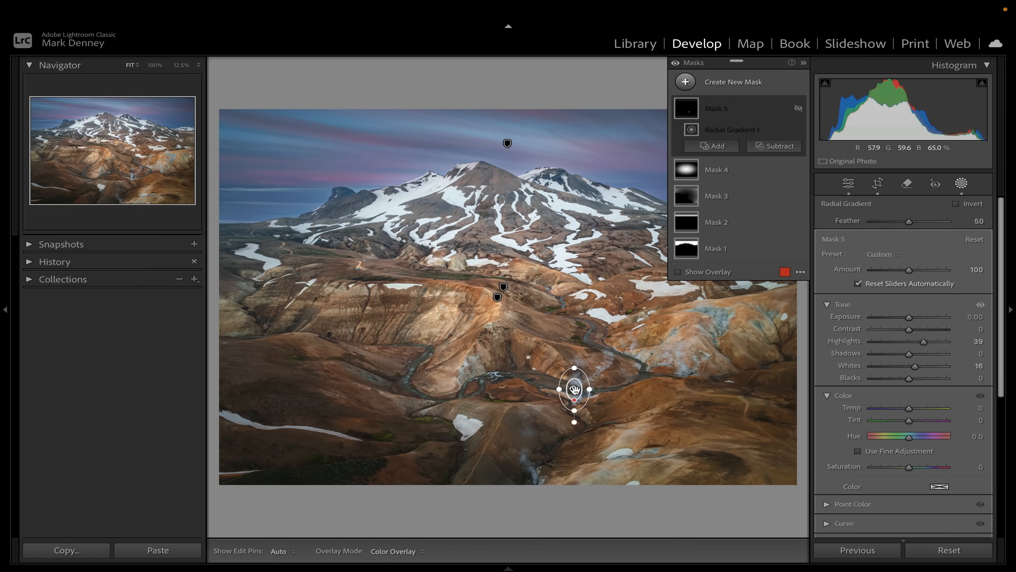
Duplicate the radial gradient and move the copy onto the steaming slope right of the river
right_click(575, 390)
click(614, 423)
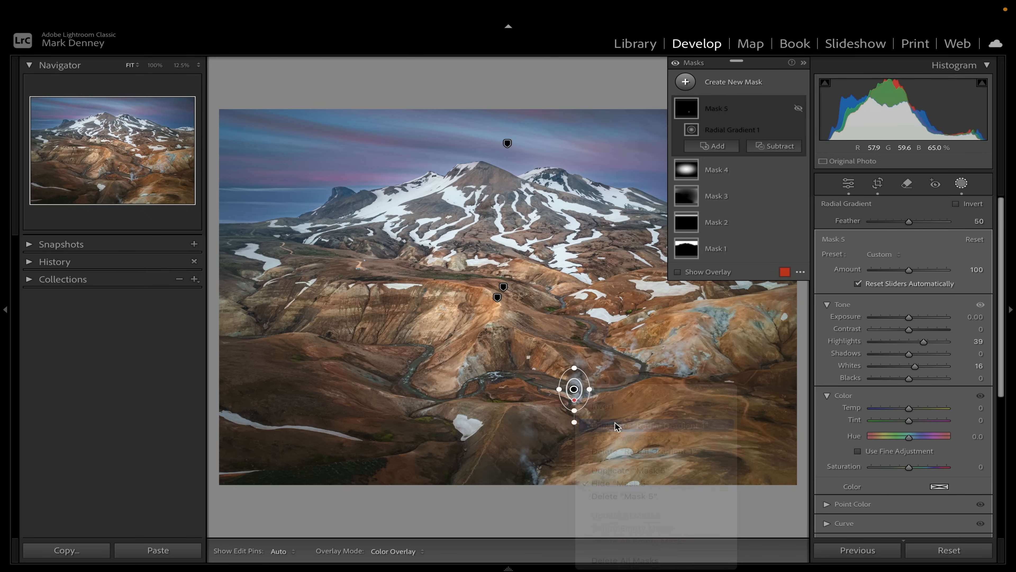
drag(574, 388, 682, 364)
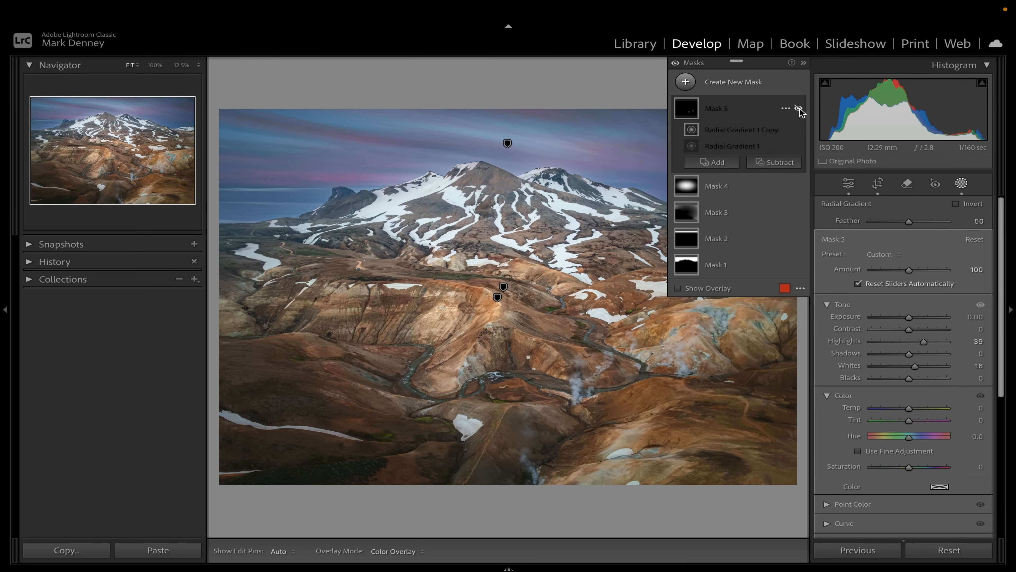
click(799, 109)
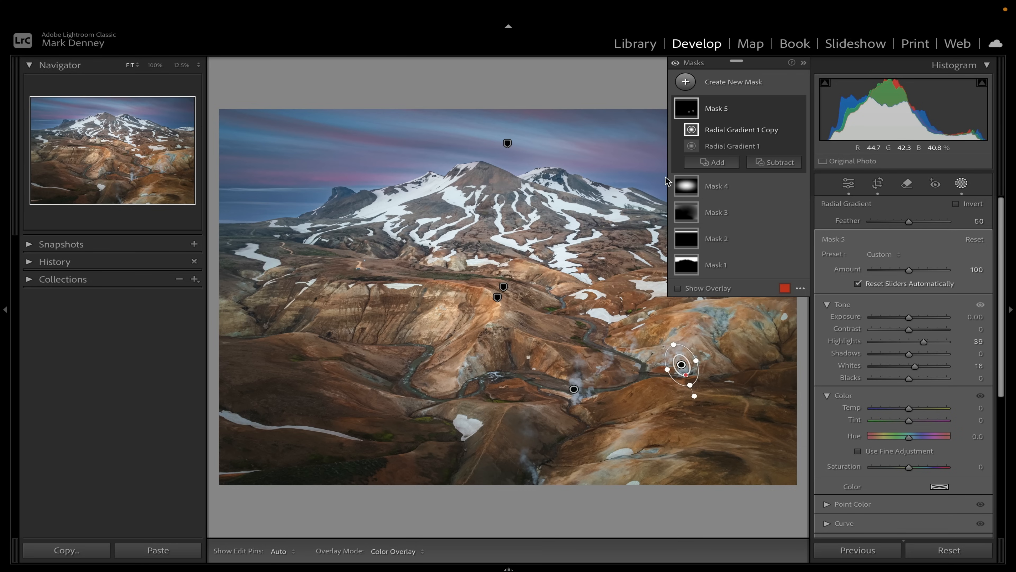
Create a new brush mask with exposure 1.01 and paint it over the slope left of centre
click(686, 83)
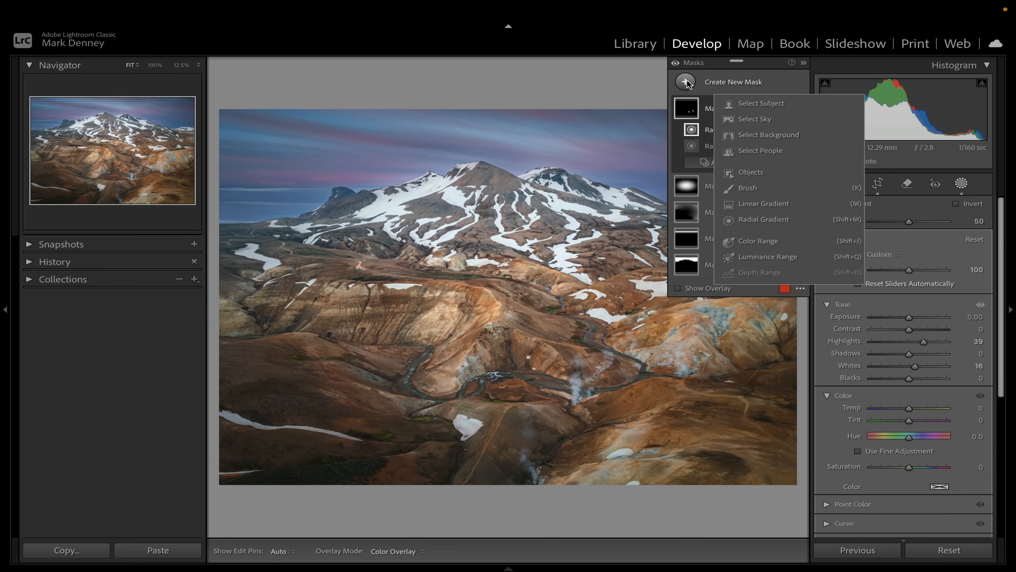
click(748, 191)
drag(904, 368, 922, 372)
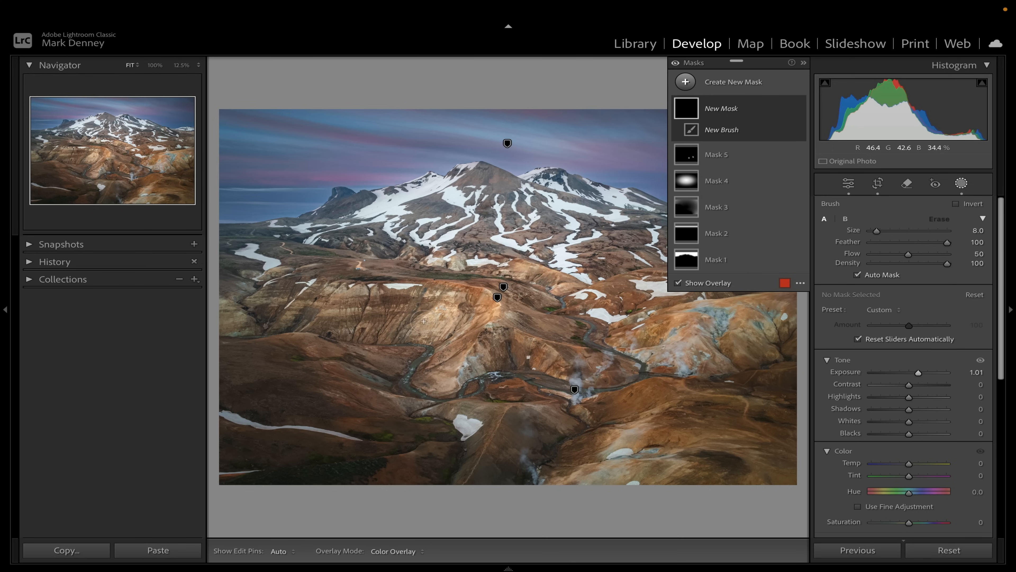
key(h)
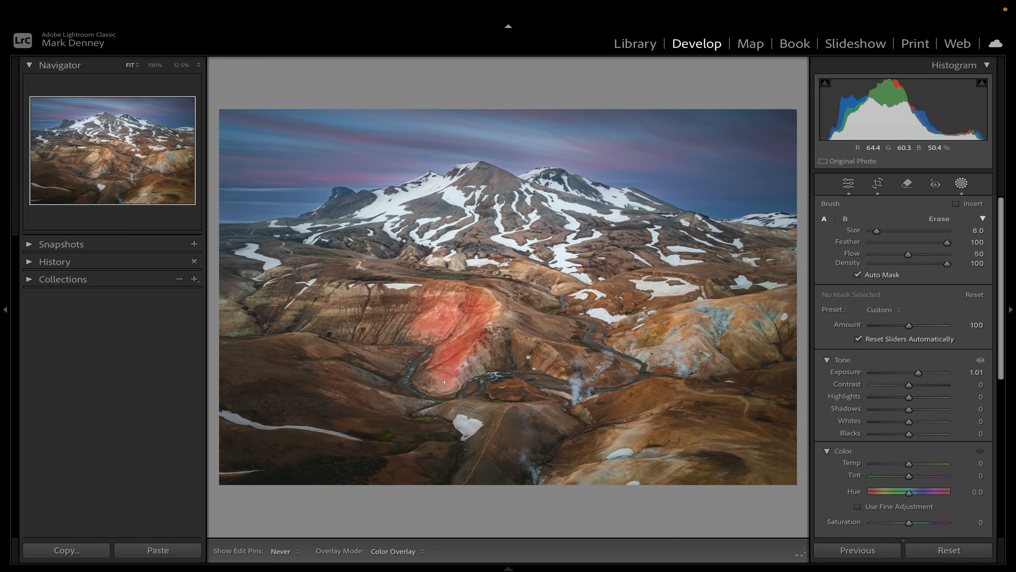
key(h)
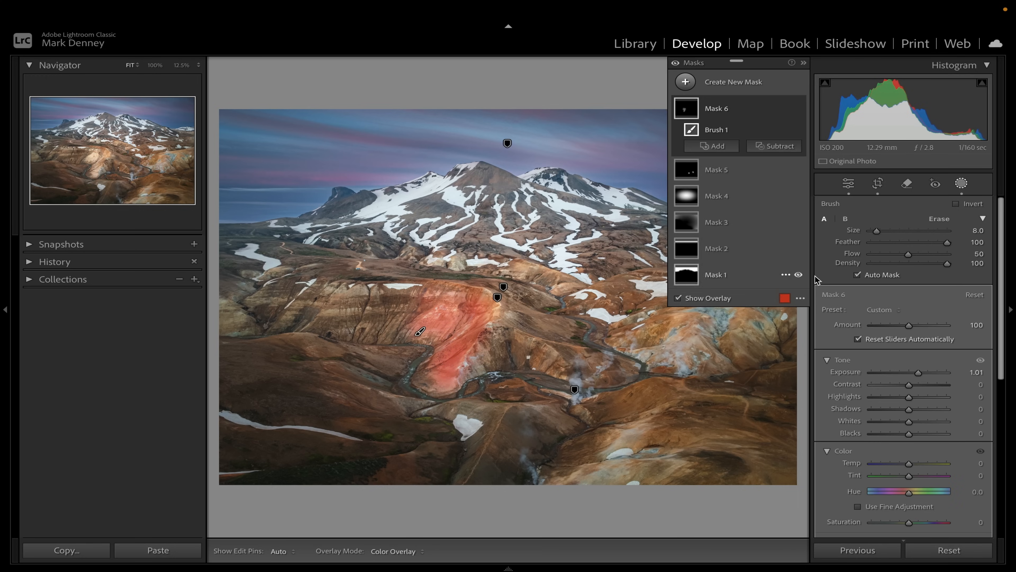
Hide the mask overlay and toggle the brush mask's visibility to compare the brightening
click(678, 298)
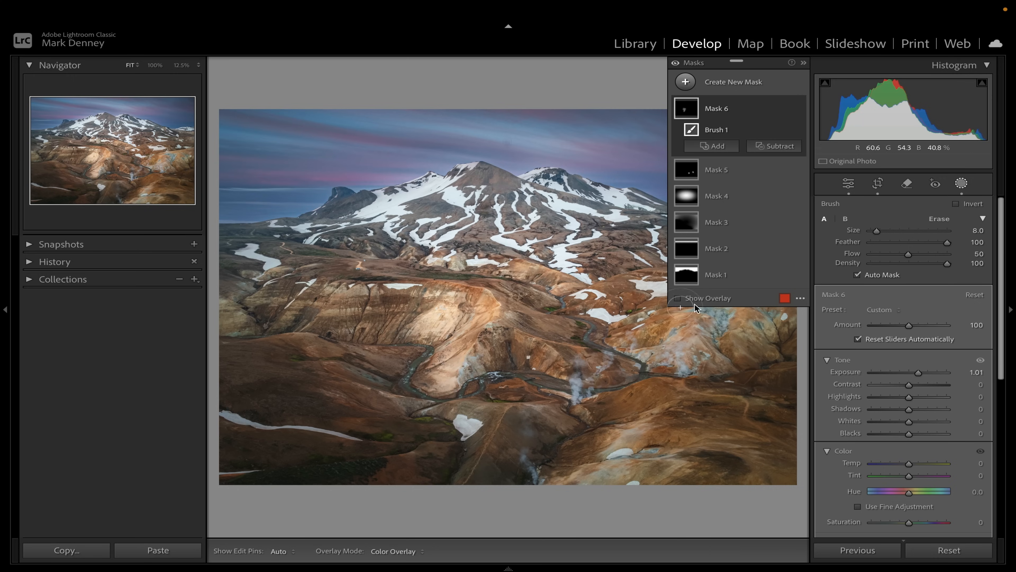
click(798, 109)
click(798, 108)
click(798, 109)
click(799, 109)
click(798, 109)
click(798, 109)
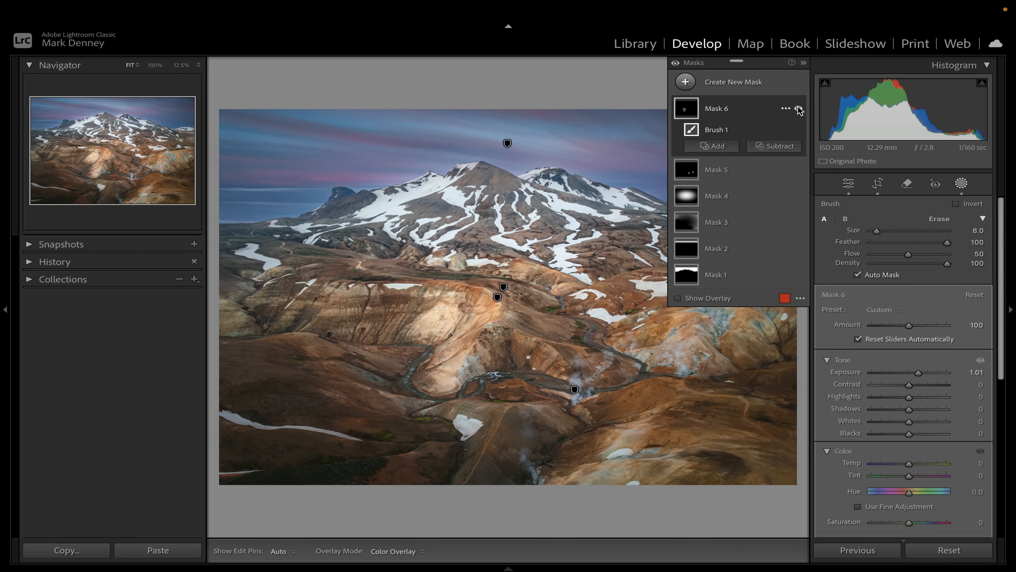